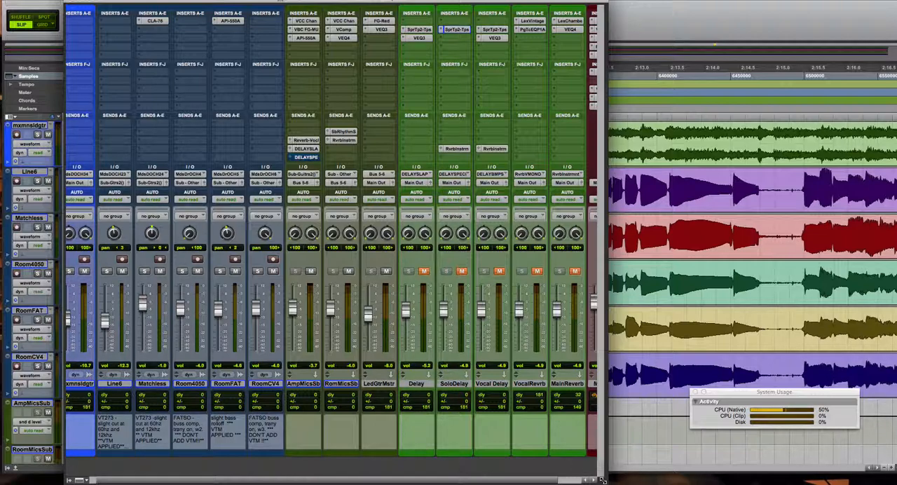
# Narrow the mixer window slightly and bypass the CLA-76 insert on Matchless and the API-550A insert on RoomFAT.
pyautogui.moveTo(601, 480); pyautogui.dragTo(596, 480)
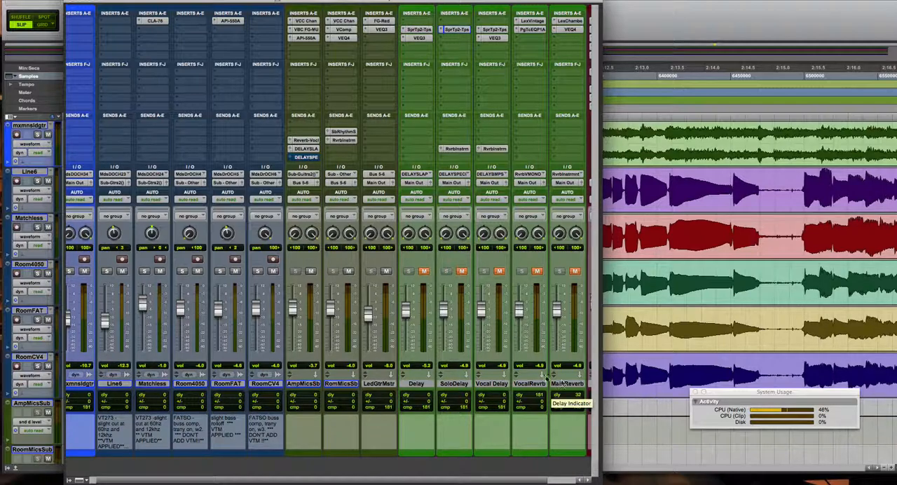
pyautogui.rightClick(163, 21)
pyautogui.click(174, 28)
pyautogui.rightClick(226, 23)
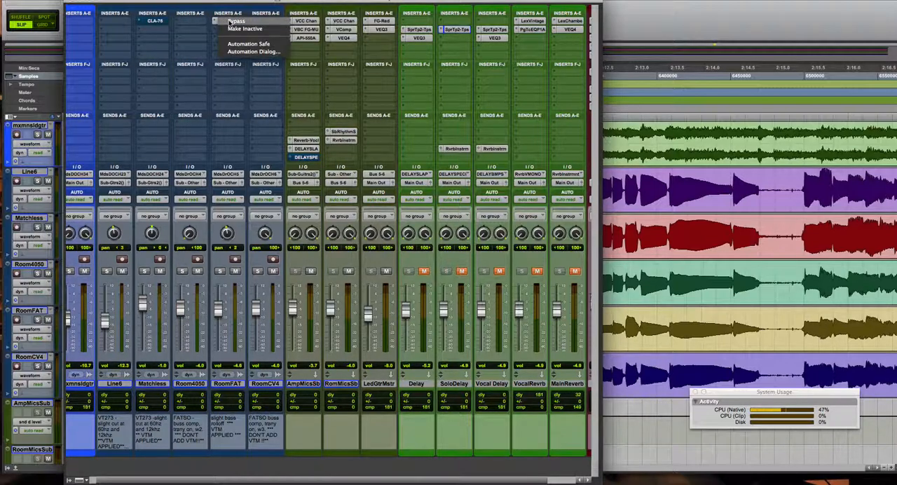
pyautogui.click(236, 31)
# Bypass the VBC FG-MU and API-550A inserts on the AmpMicsSub track.
pyautogui.rightClick(307, 21)
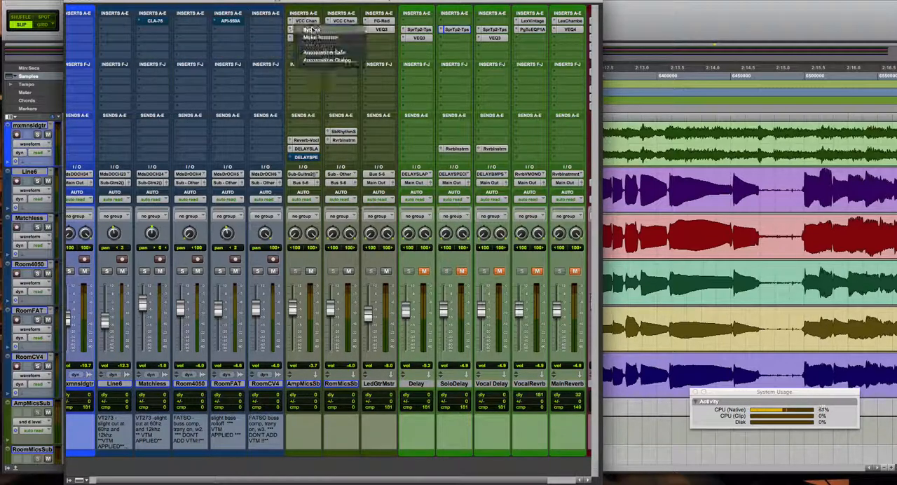
pyautogui.click(308, 30)
pyautogui.rightClick(308, 32)
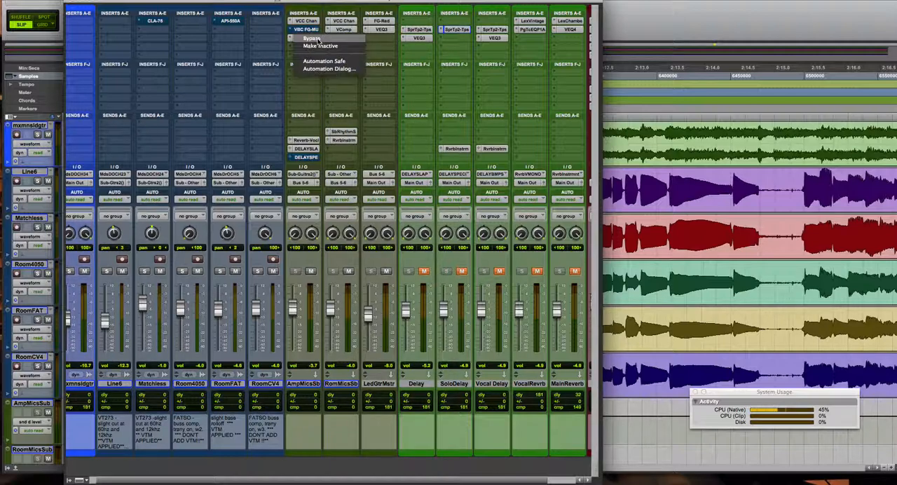
pyautogui.click(311, 40)
# Bypass the VComp and VEQ4 inserts on the RomMicsSb track.
pyautogui.rightClick(345, 22)
pyautogui.click(350, 31)
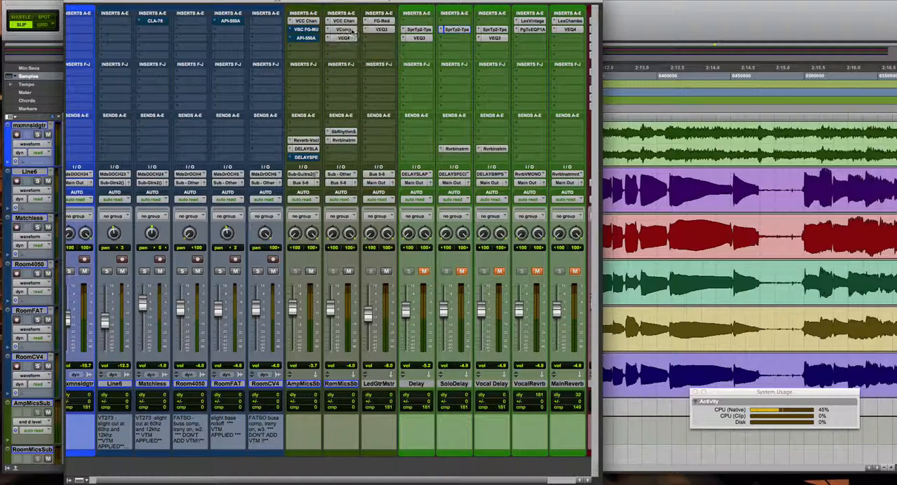
pyautogui.rightClick(343, 29)
pyautogui.click(353, 40)
# Bypass the FG-Red and VEQ3 inserts on the LedGtrMstr track.
pyautogui.rightClick(382, 21)
pyautogui.click(389, 29)
pyautogui.rightClick(389, 22)
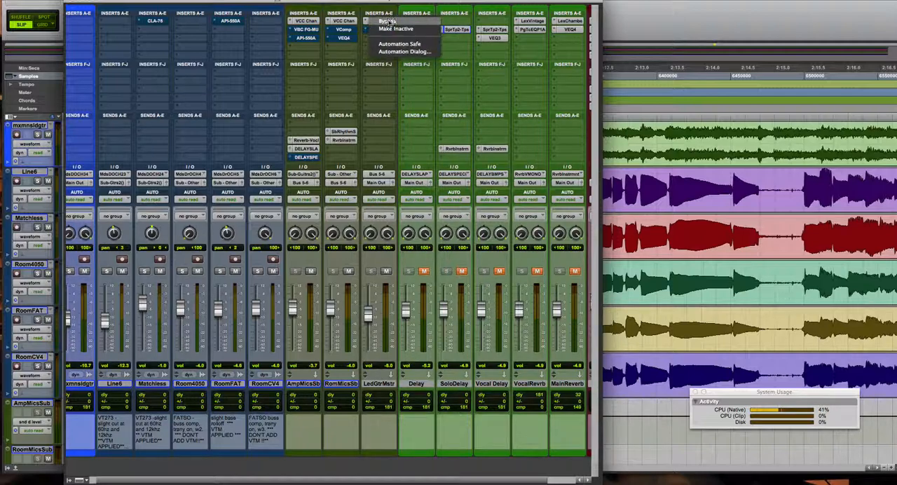
pyautogui.click(390, 30)
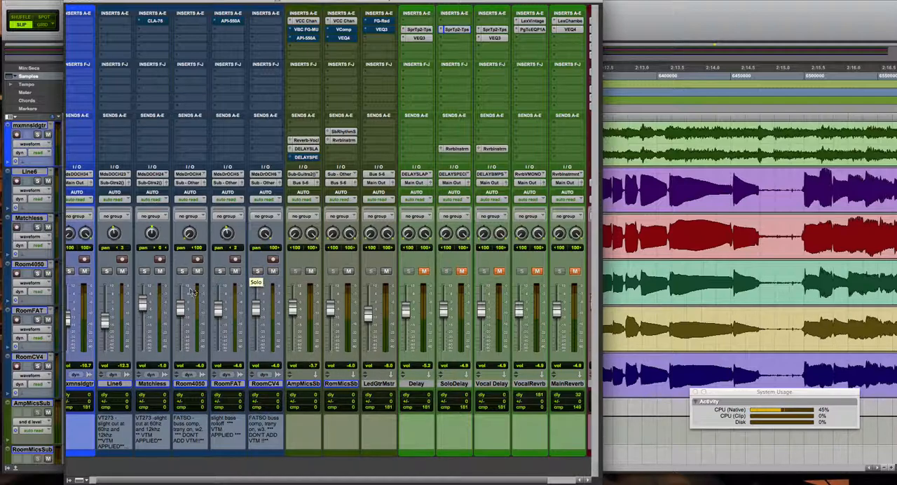
# Solo the Line6 track, play the solo section to audition it, and release the solo.
pyautogui.click(107, 272)
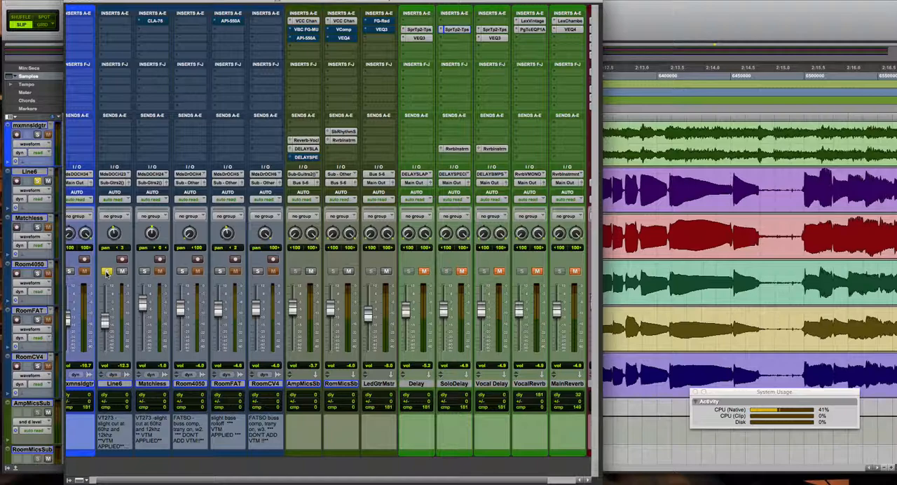
pyautogui.press('space')
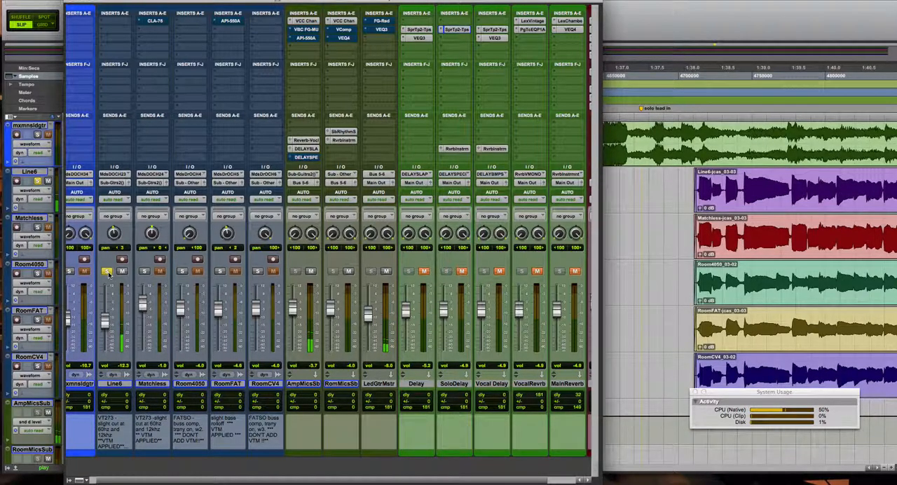
pyautogui.click(109, 274)
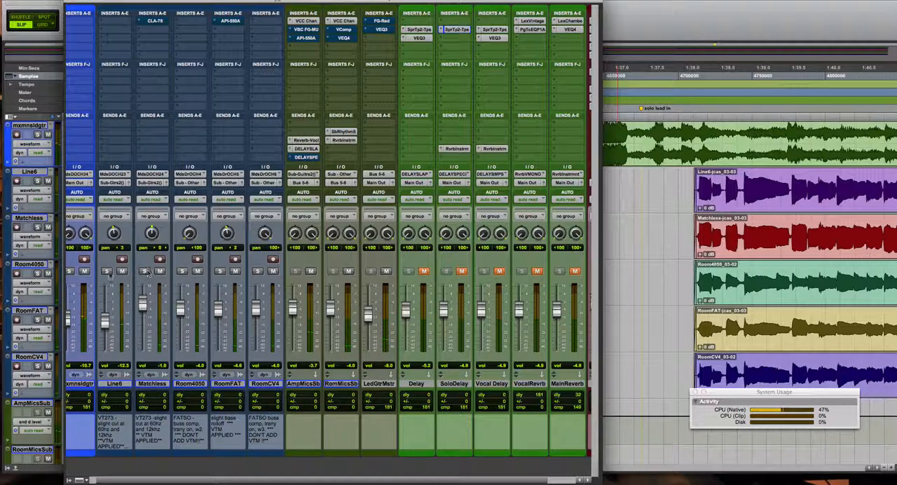
# Mute the mxmnsldgtr track, audition the Matchless track in solo, and release that solo.
pyautogui.click(84, 271)
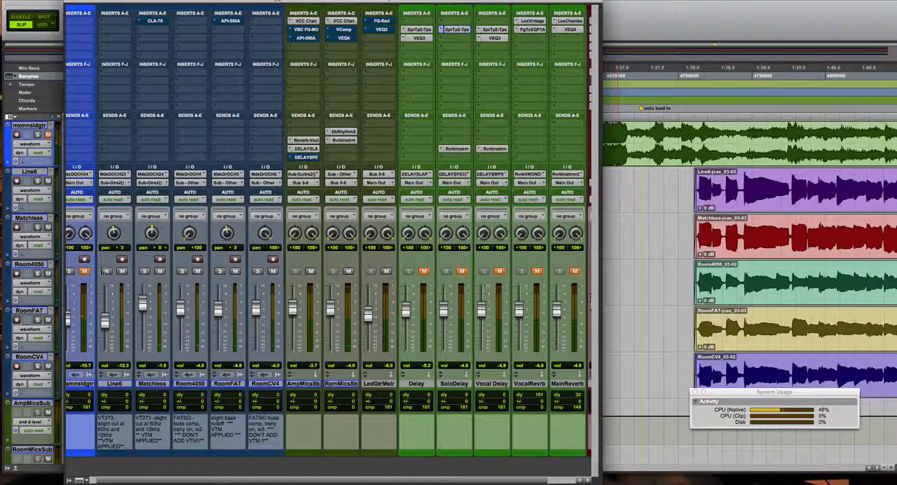
pyautogui.click(145, 271)
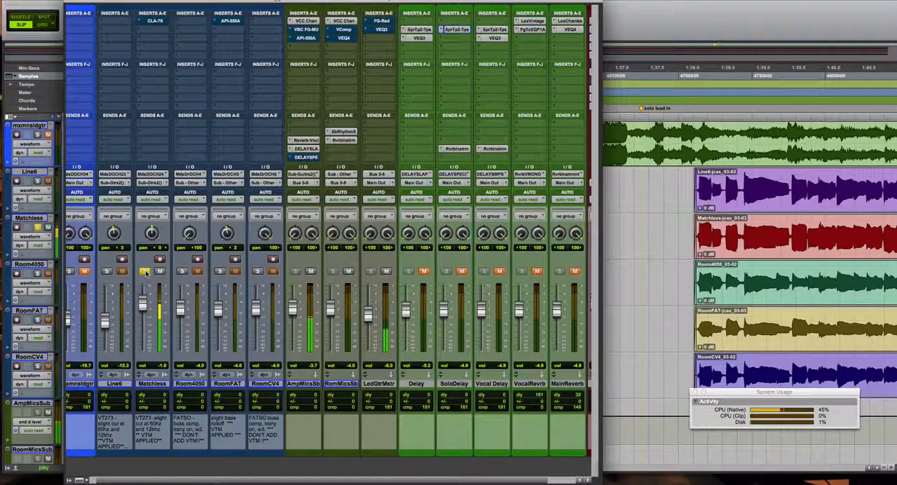
pyautogui.click(145, 272)
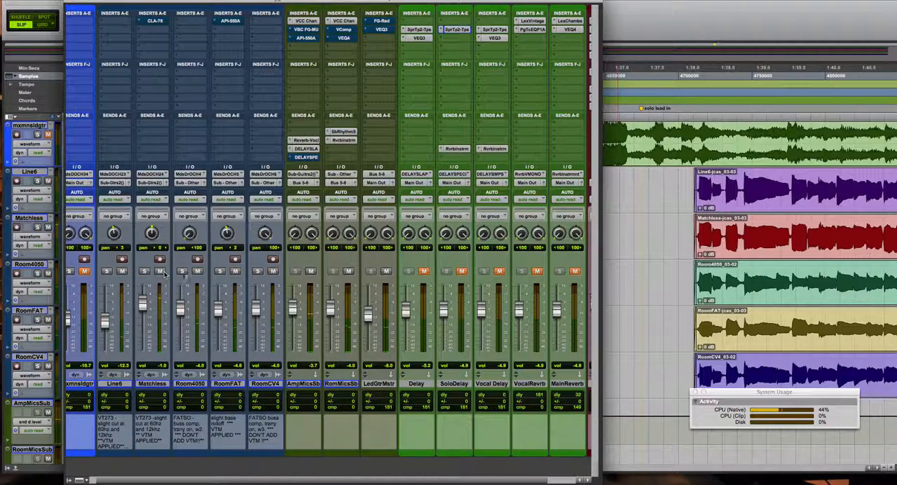
# Audition RoomFAT in solo, followed by Room4050 and RoomCV4 soloed together, and release all the solos.
pyautogui.click(220, 272)
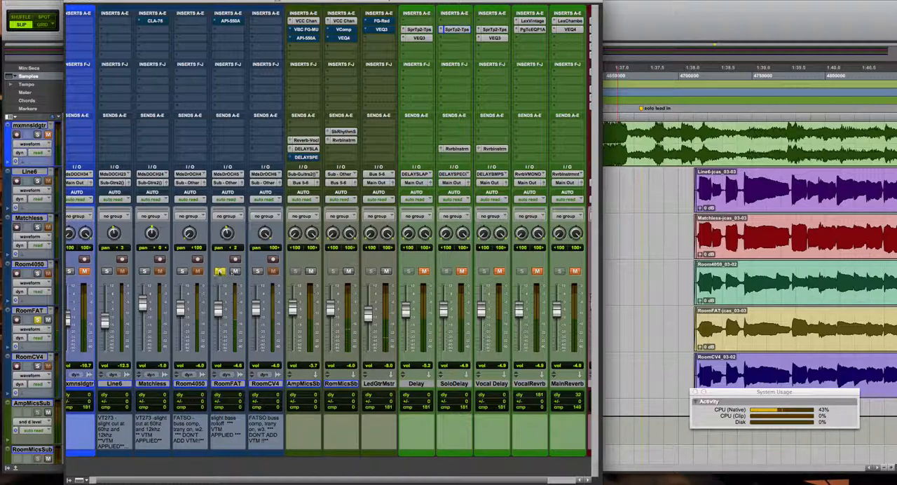
pyautogui.click(220, 272)
pyautogui.click(182, 271)
pyautogui.click(257, 271)
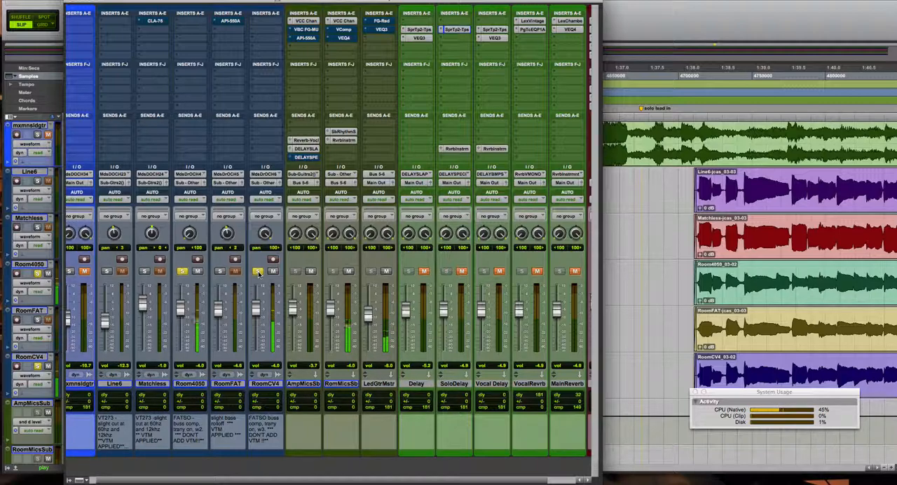
pyautogui.click(257, 272)
pyautogui.click(182, 272)
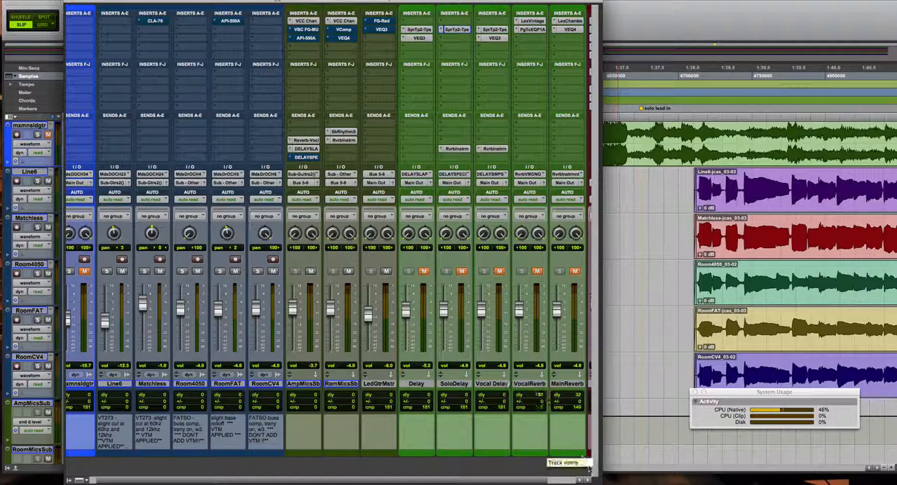
# Solo Line6 and Matchless together and play back the two amp tracks as a blend.
pyautogui.moveTo(595, 479); pyautogui.dragTo(590, 479)
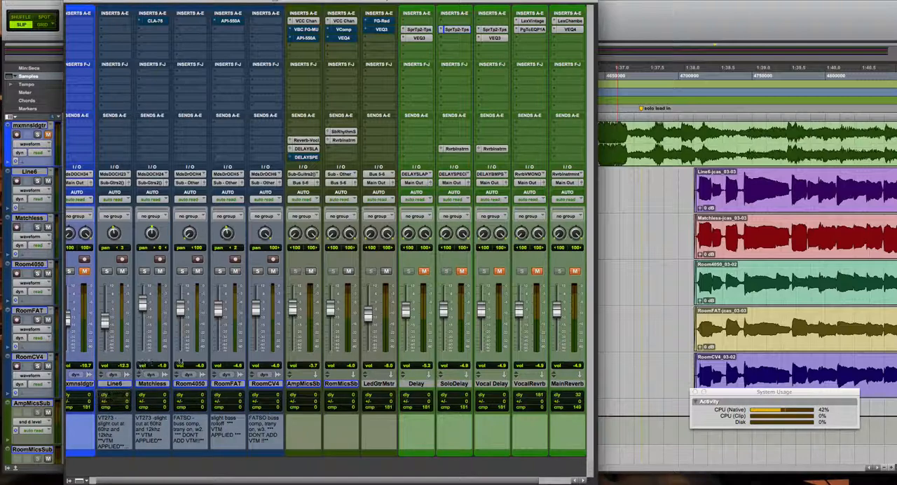
pyautogui.click(109, 273)
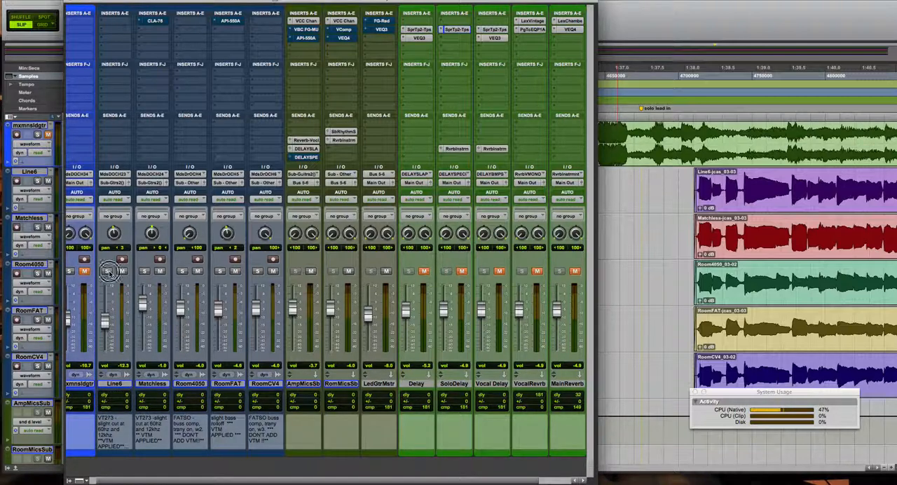
pyautogui.click(144, 271)
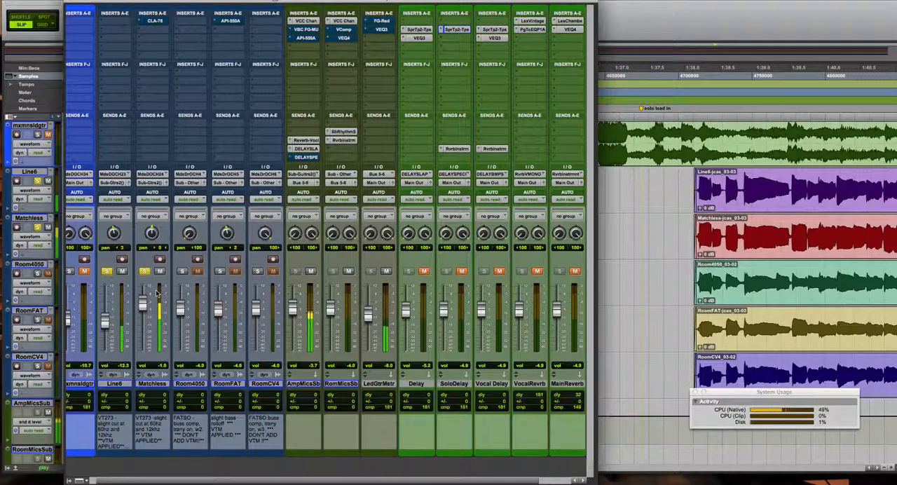
pyautogui.click(108, 274)
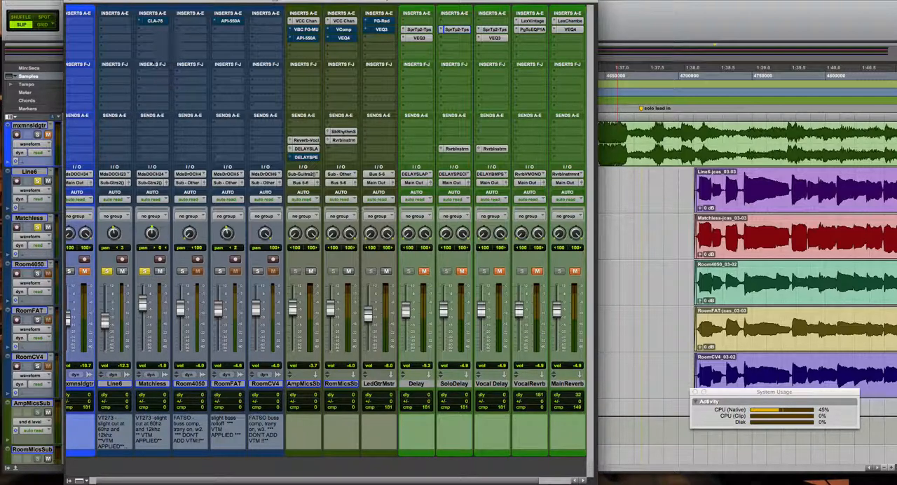
# Open the CLA-76 on Matchless, leave only that track soloed, and compare it bypassed and active during playback, leaving the compressor active.
pyautogui.click(159, 24)
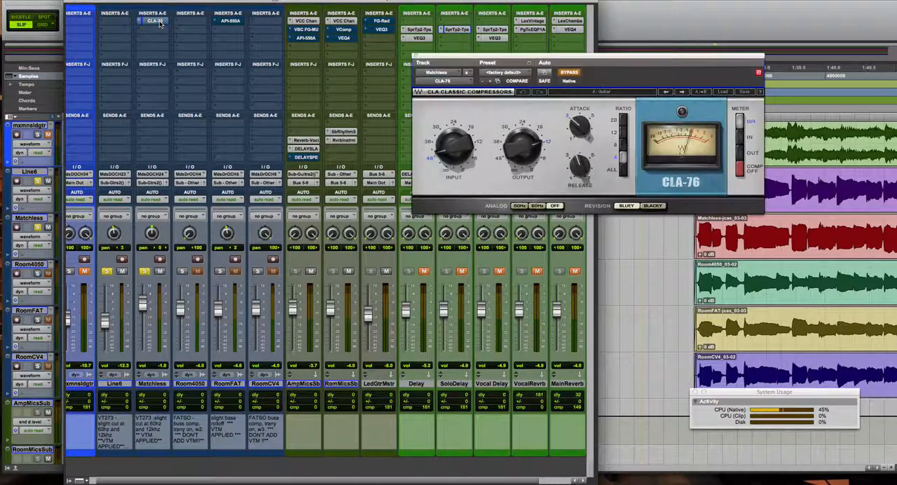
pyautogui.moveTo(546, 58); pyautogui.dragTo(415, 47)
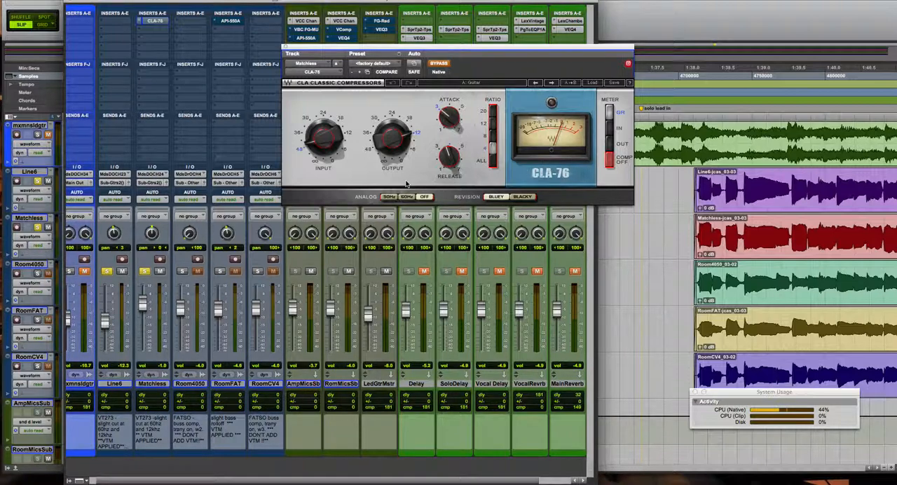
pyautogui.click(106, 271)
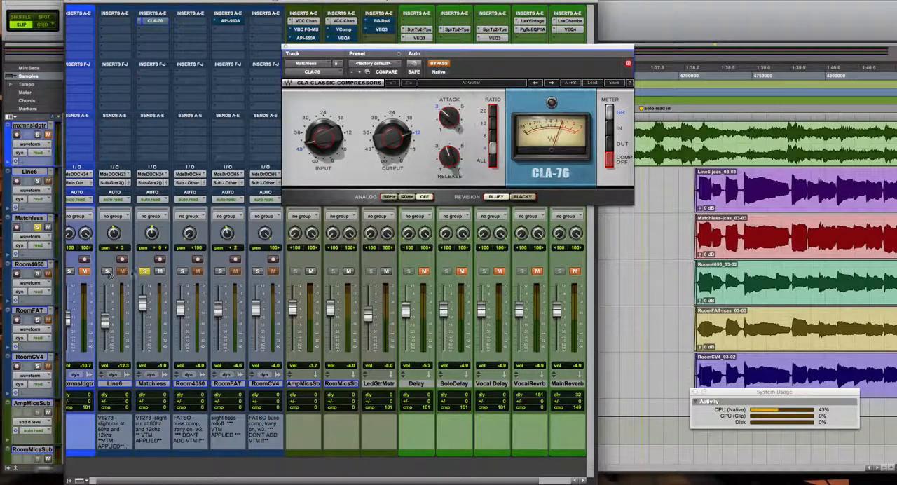
pyautogui.click(439, 64)
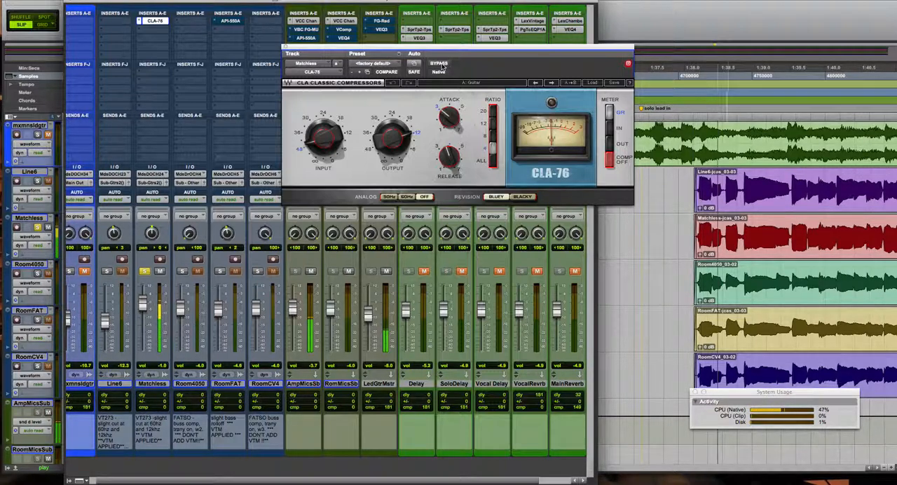
pyautogui.click(441, 66)
pyautogui.click(441, 67)
pyautogui.click(442, 67)
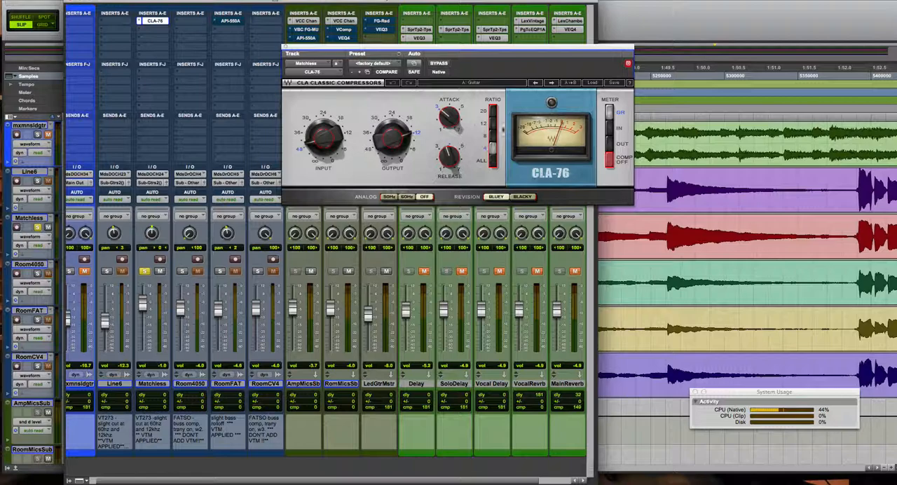
# Switch the solo from Matchless to RoomFAT and replace the CLA-76 window with RoomFAT's API-550A equalizer window.
pyautogui.moveTo(445, 118)
pyautogui.moveTo(453, 160)
pyautogui.click(145, 272)
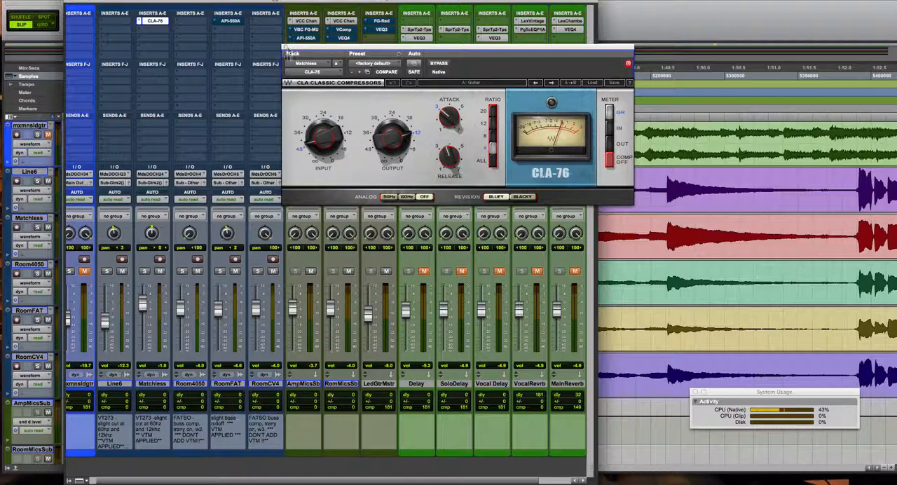
pyautogui.click(219, 271)
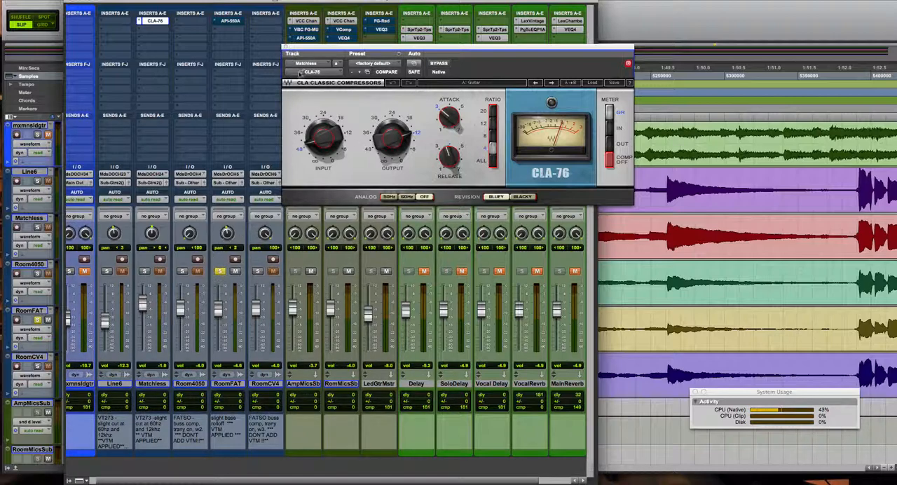
pyautogui.click(285, 46)
pyautogui.click(237, 21)
pyautogui.moveTo(346, 47); pyautogui.dragTo(358, 30)
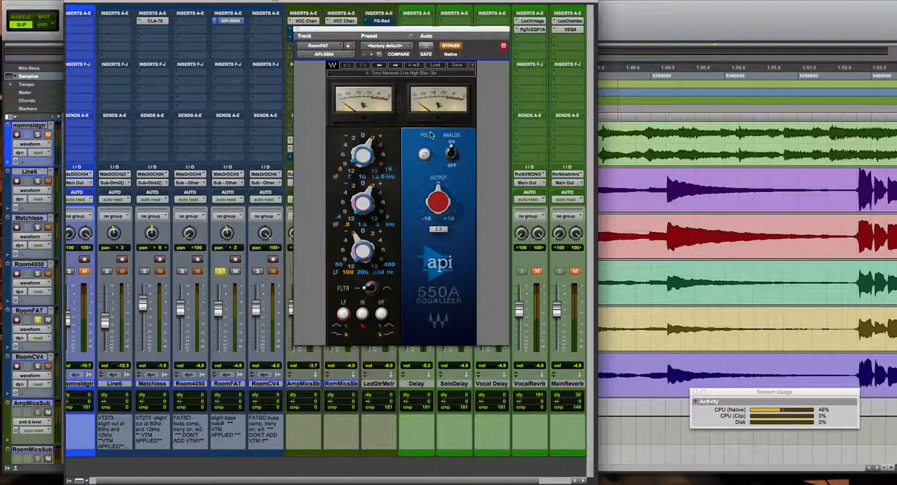
# Play RoomFAT while comparing the API-550A bypassed and active, leave it active, close the equalizer and release the solo.
pyautogui.press('space')
pyautogui.click(451, 47)
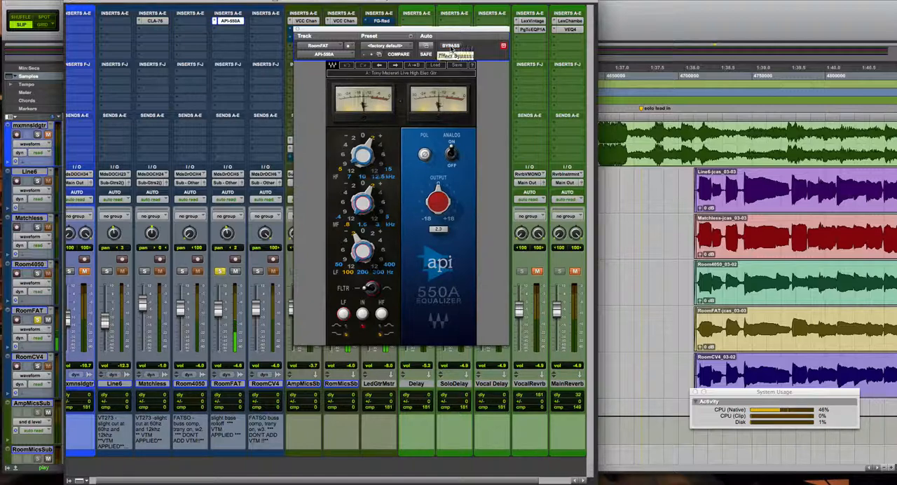
pyautogui.click(451, 47)
pyautogui.click(451, 47)
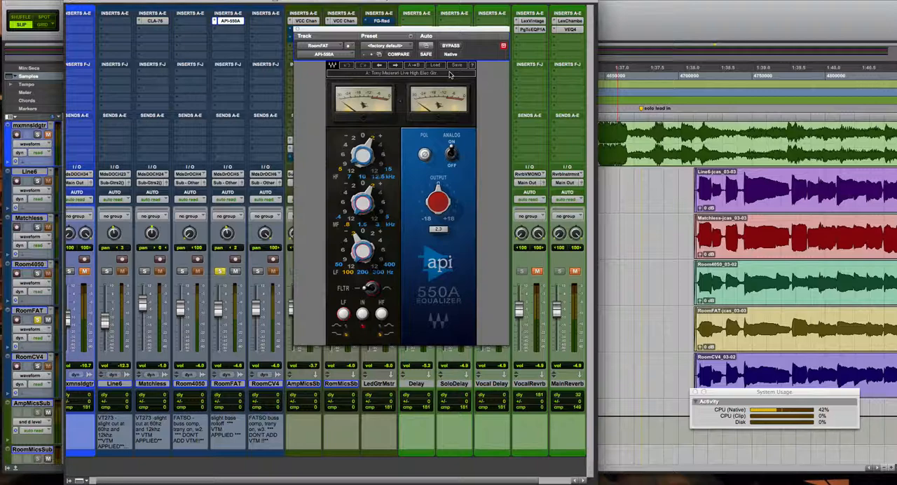
pyautogui.click(298, 32)
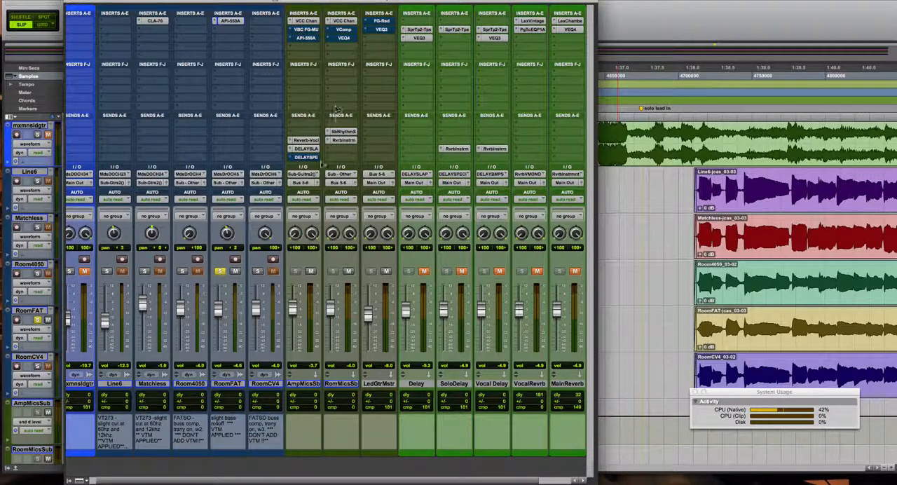
pyautogui.click(220, 272)
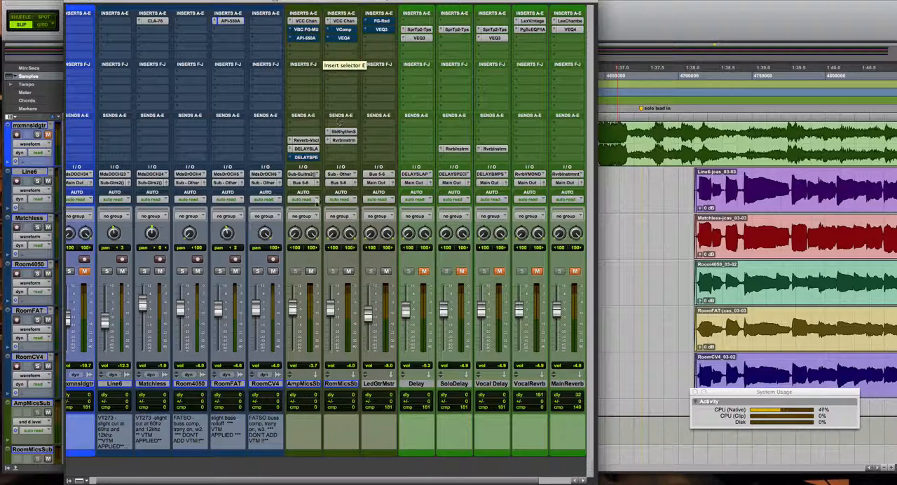
# Solo Line6 and Matchless, open the VBC FG-MU compressor on AmpMicsSub, and take it out of bypass.
pyautogui.click(106, 271)
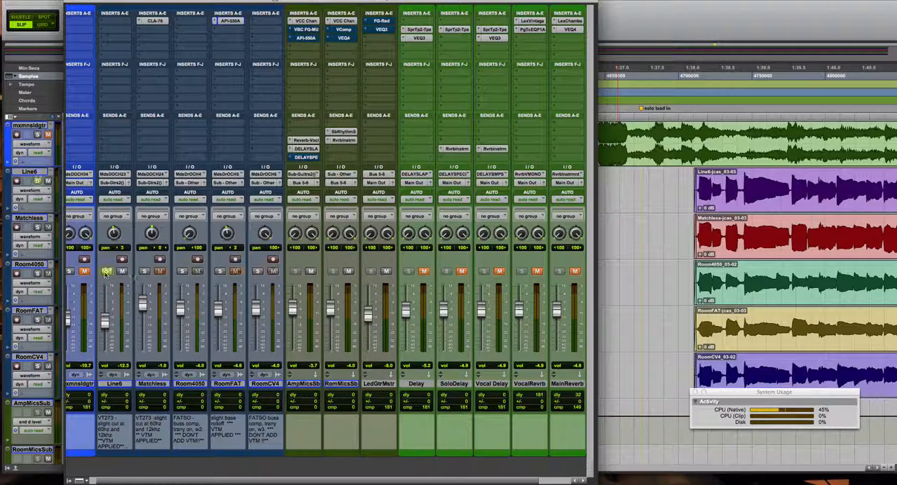
pyautogui.click(144, 271)
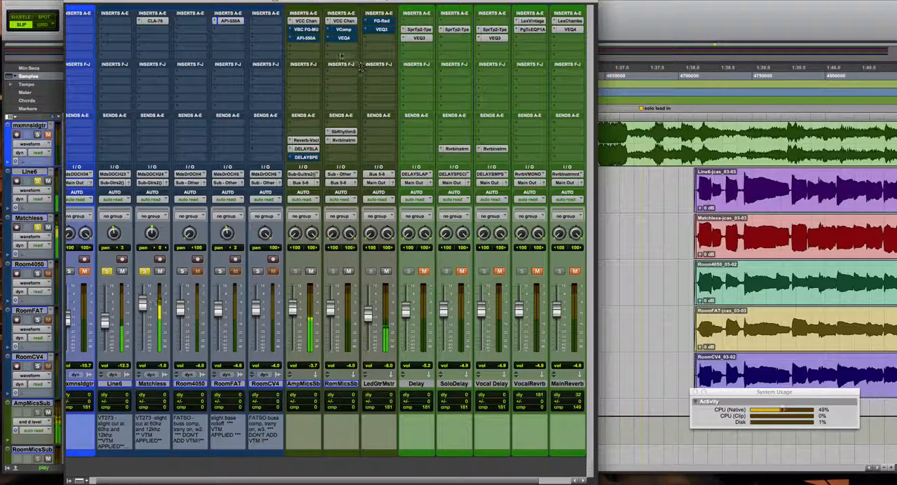
pyautogui.click(311, 30)
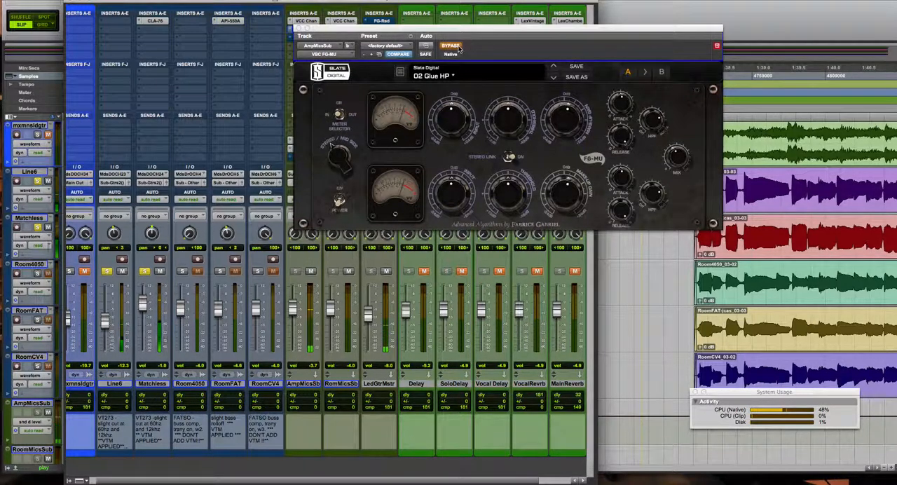
pyautogui.click(452, 45)
pyautogui.moveTo(457, 37); pyautogui.dragTo(461, 53)
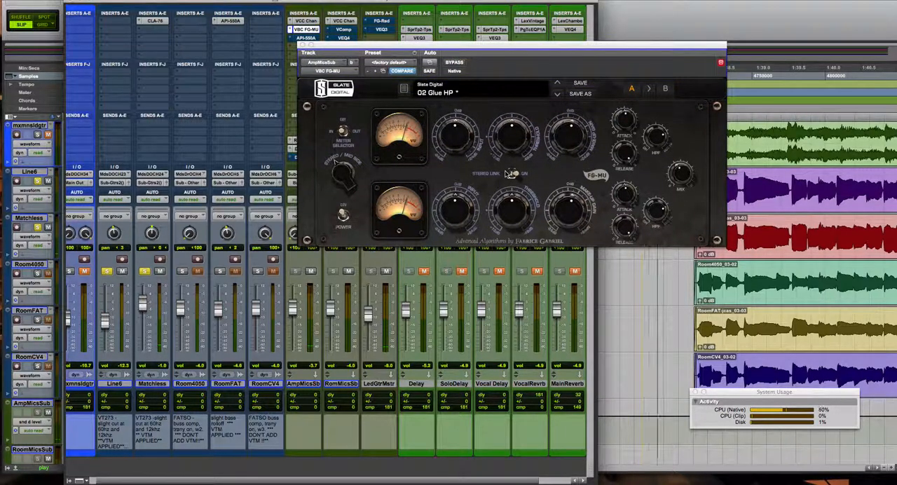
# Play Line6 and Matchless through AmpMicsSub while comparing the FG-MU compressor bypassed and active, leaving it active.
pyautogui.moveTo(507, 173)
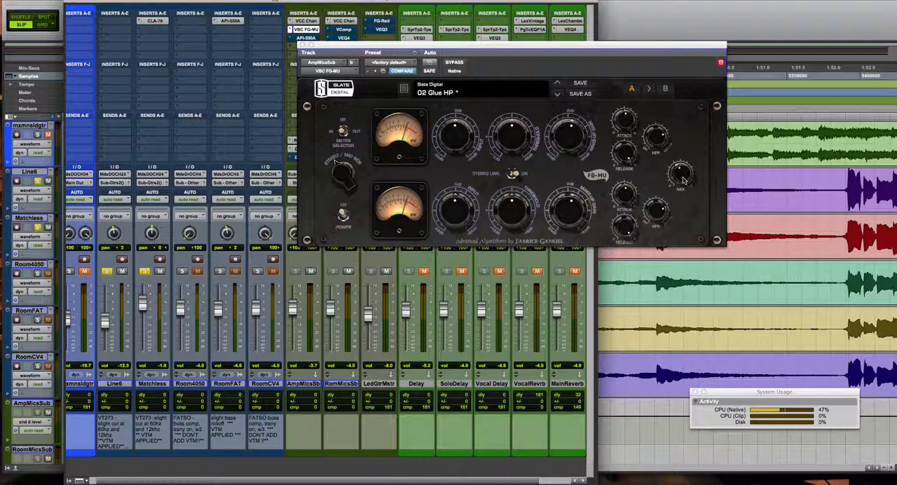
pyautogui.moveTo(684, 180); pyautogui.dragTo(684, 193)
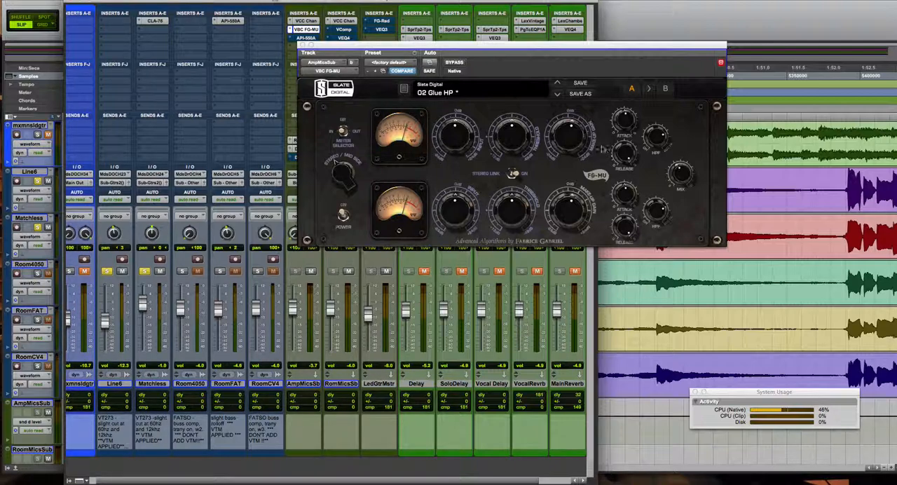
pyautogui.press('space')
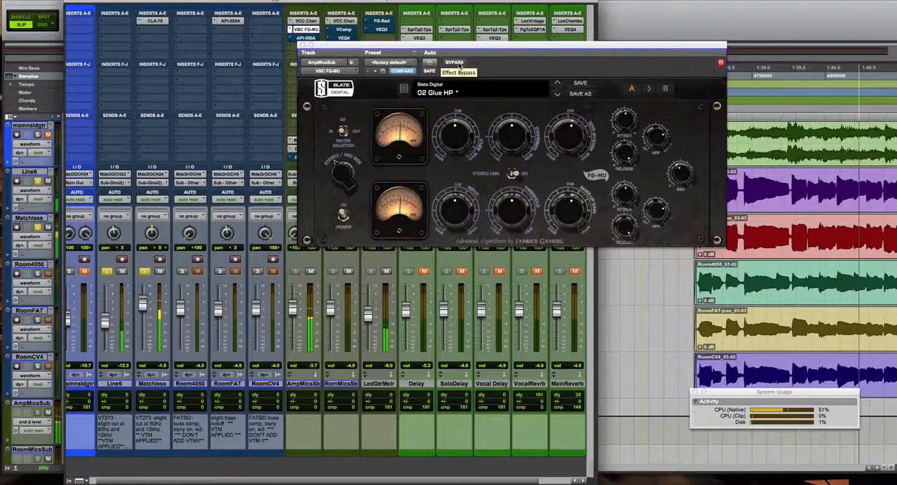
pyautogui.click(459, 64)
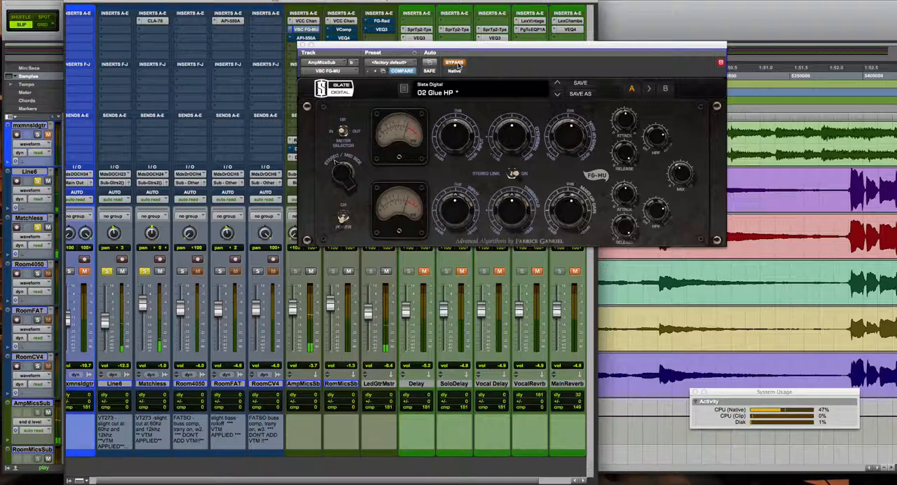
pyautogui.click(457, 63)
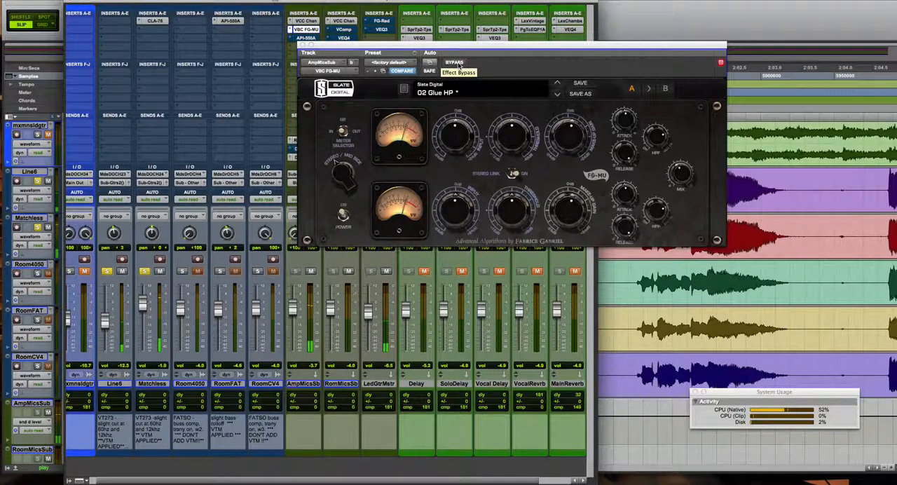
pyautogui.click(455, 63)
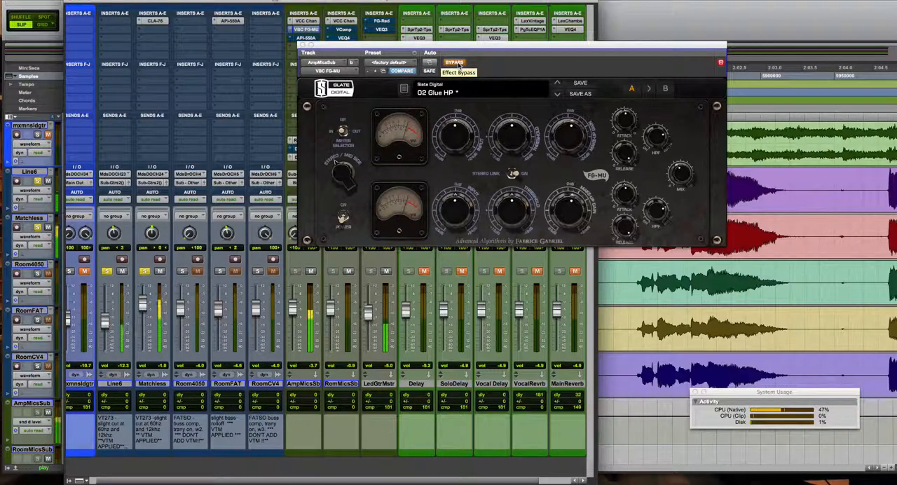
pyautogui.click(456, 64)
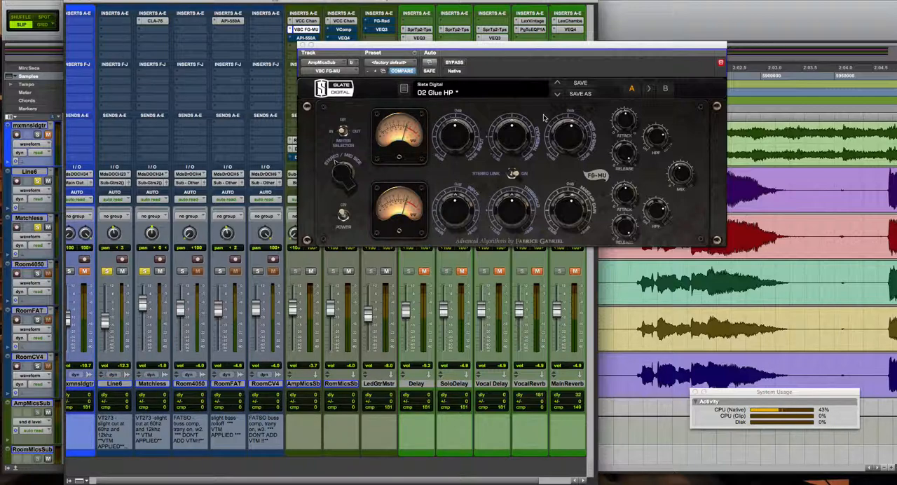
# Replace the FG-MU window with AmpMicsSub's API-550A equalizer, move it clear of the sends, and point out its midrange gain setting.
pyautogui.click(301, 46)
pyautogui.click(303, 42)
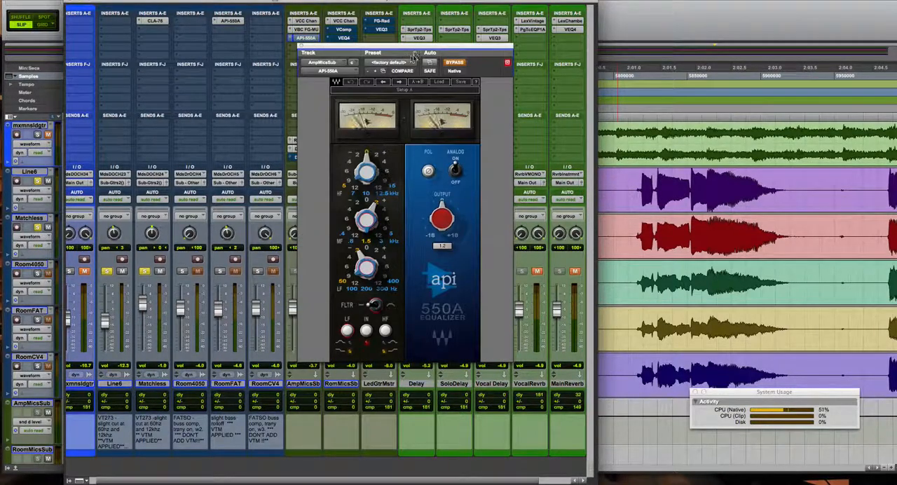
pyautogui.moveTo(414, 46); pyautogui.dragTo(495, 44)
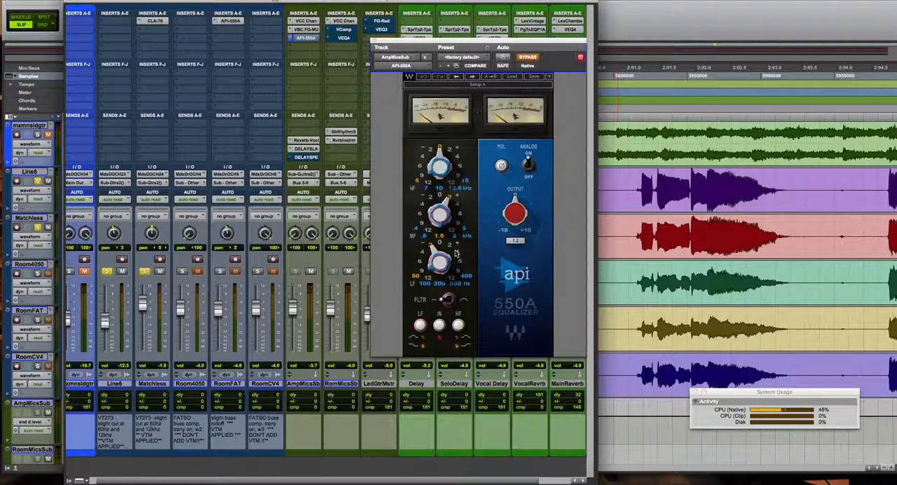
pyautogui.click(456, 204)
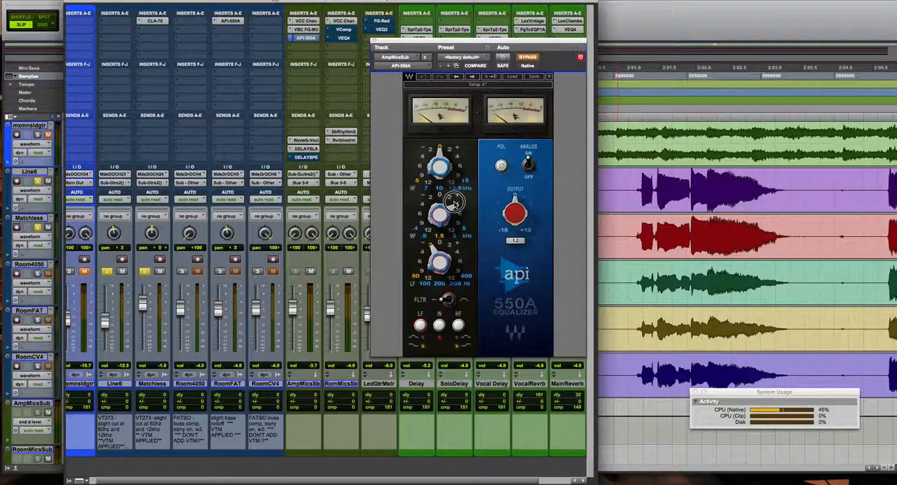
pyautogui.click(452, 201)
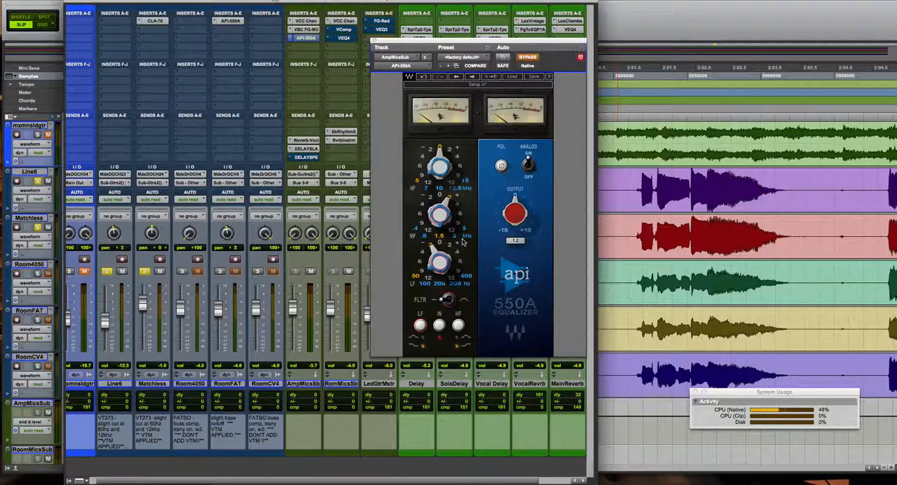
# Play the amp tracks while comparing AmpMicsSub's API-550A bypassed and active, leaving the equalizer active.
pyautogui.press('space')
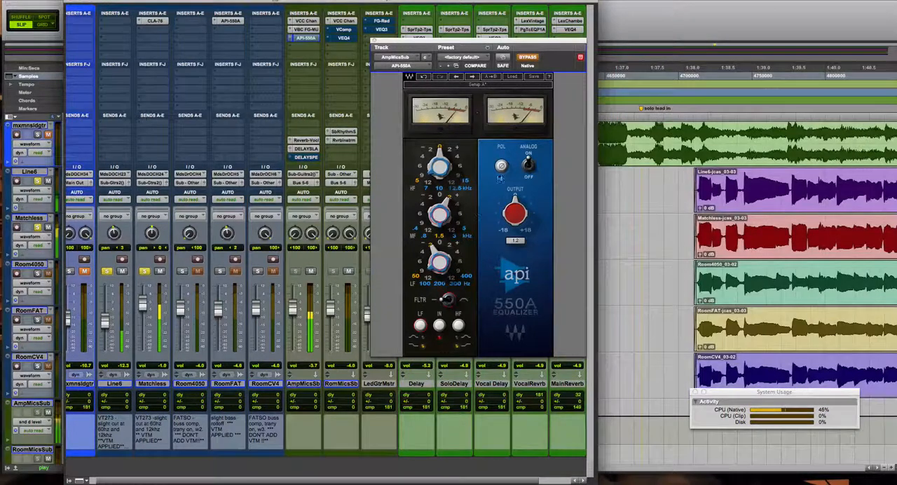
pyautogui.click(531, 60)
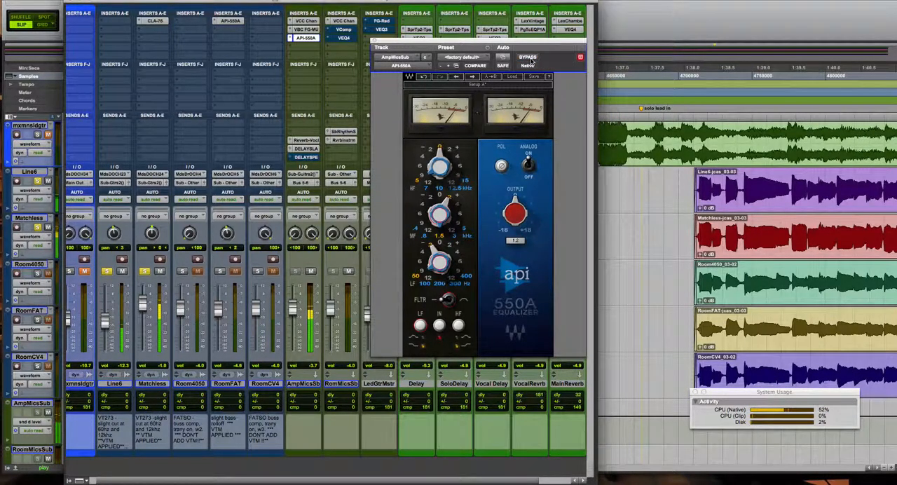
pyautogui.click(529, 57)
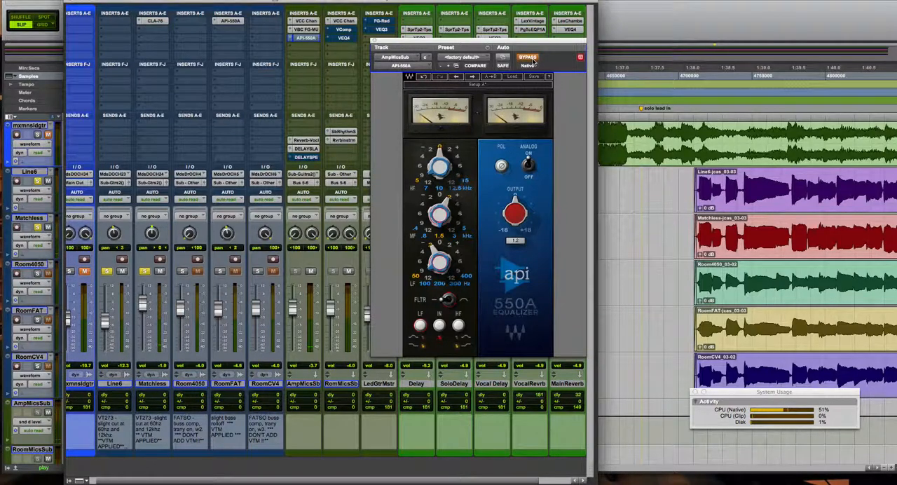
pyautogui.click(531, 58)
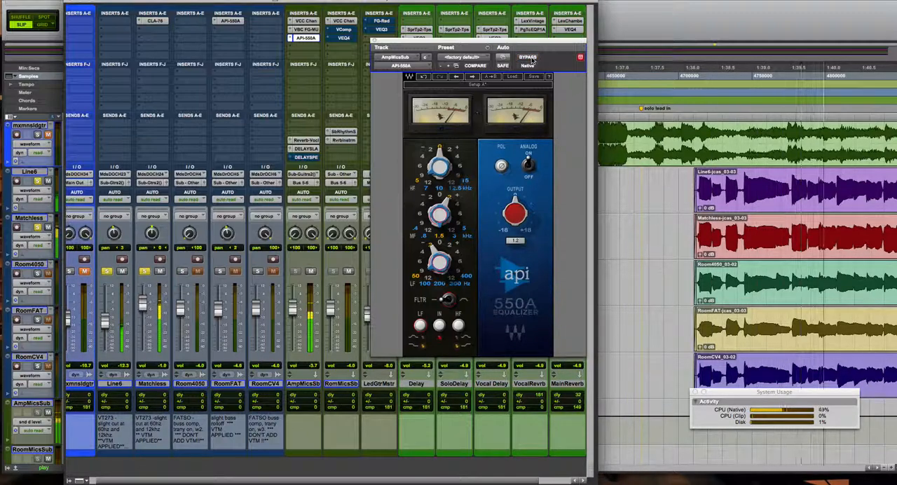
pyautogui.click(531, 59)
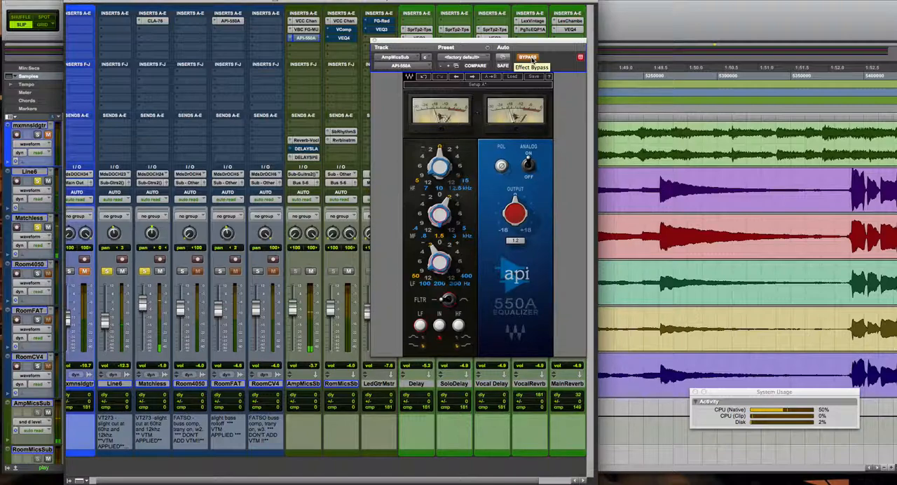
pyautogui.click(531, 59)
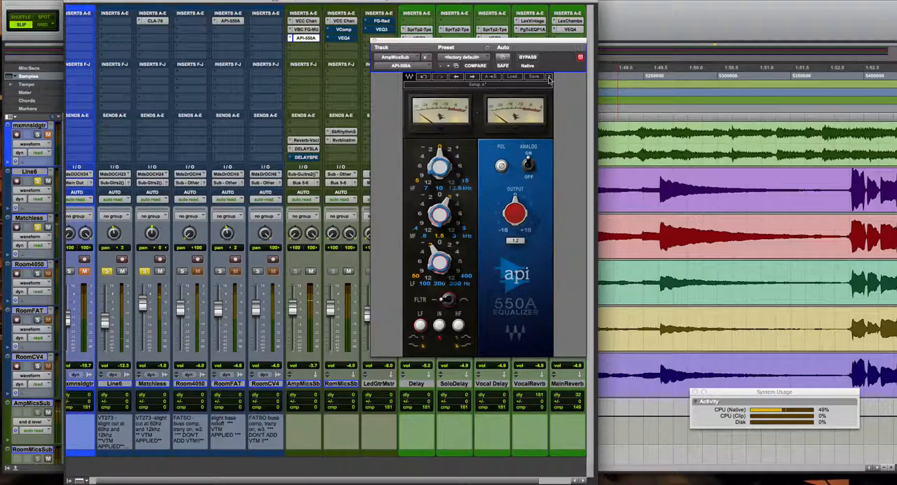
# Close the API-550A window and switch the solos from Line6 and Matchless to Room4050, RoomFAT and RoomCV4.
pyautogui.click(374, 40)
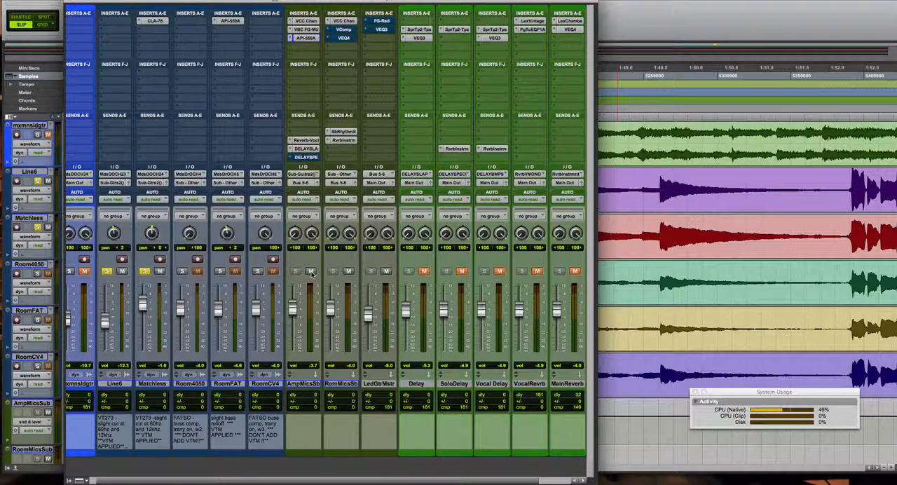
pyautogui.click(143, 270)
pyautogui.click(108, 272)
pyautogui.click(220, 272)
pyautogui.click(183, 272)
pyautogui.click(257, 271)
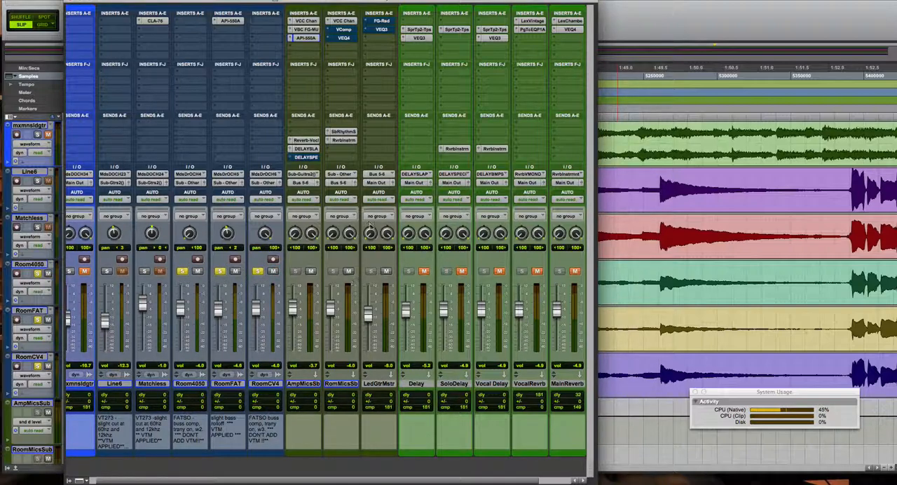
# Open the VComp on RoomMicsSub and compare it bypassed and active while the room tracks play, leaving the compressor active.
pyautogui.click(350, 34)
pyautogui.moveTo(447, 37); pyautogui.dragTo(482, 23)
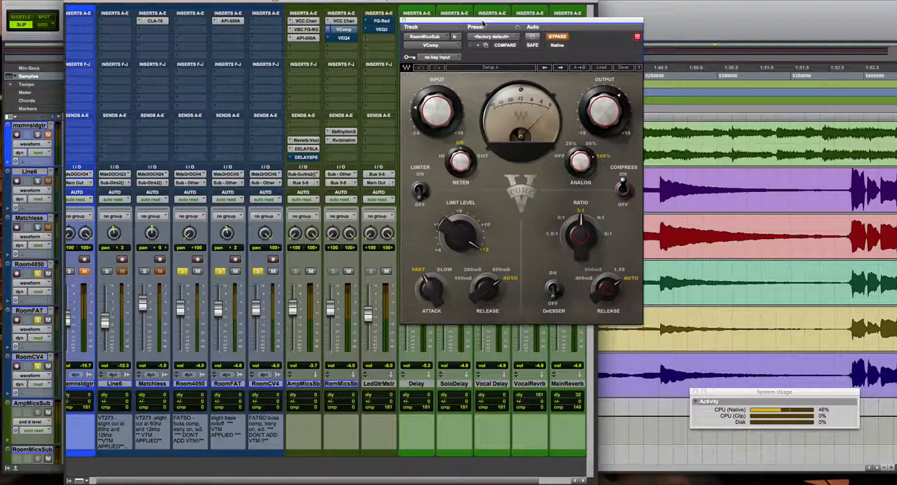
pyautogui.press('space')
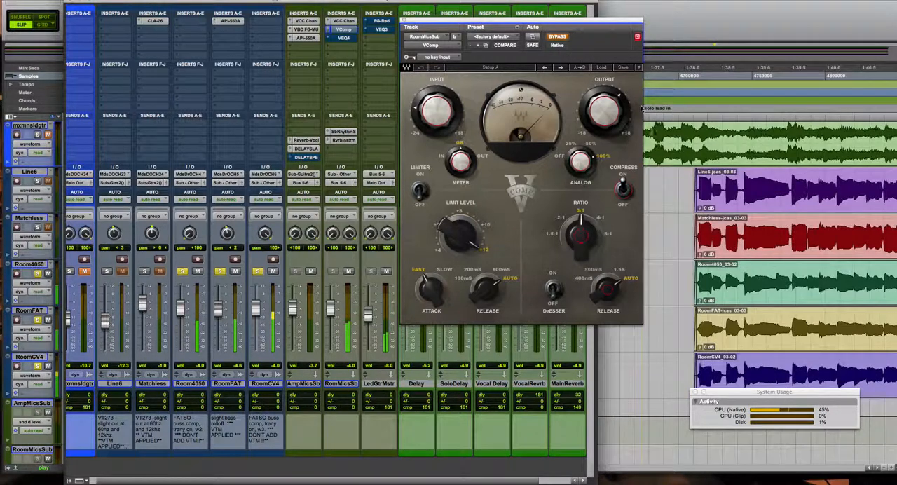
pyautogui.press('super+equal')
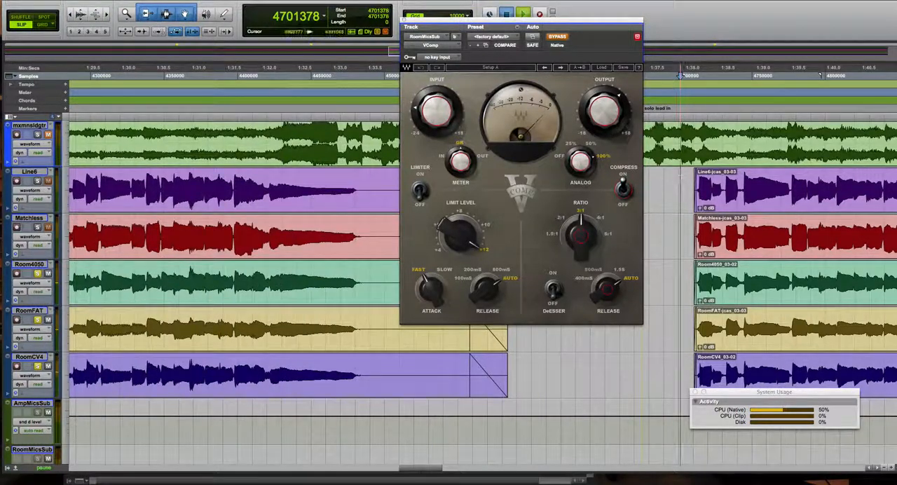
pyautogui.press('super+equal')
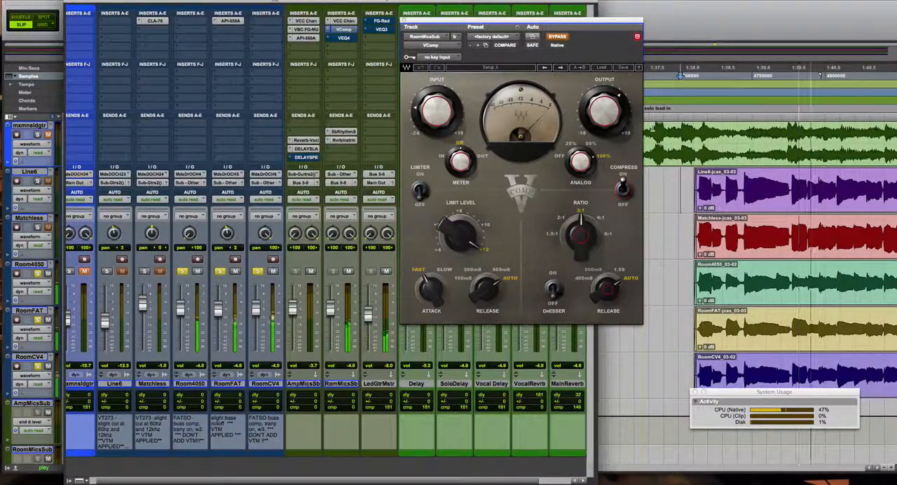
pyautogui.click(562, 40)
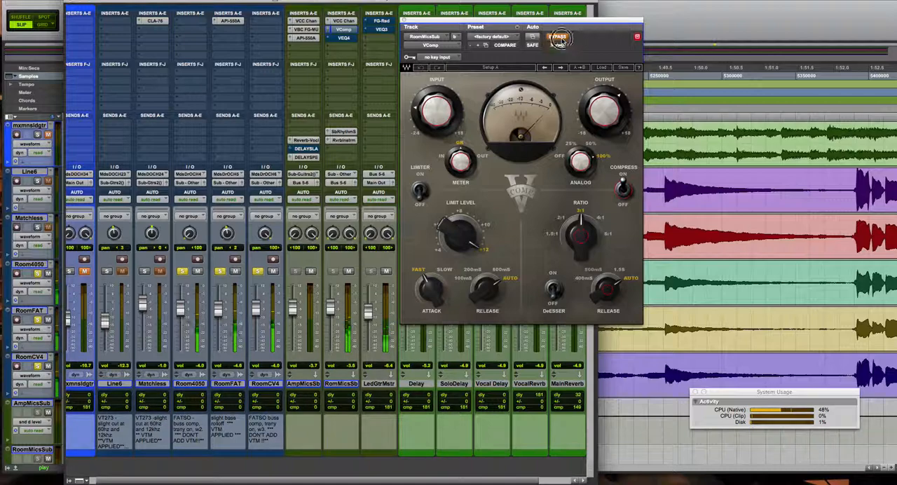
pyautogui.click(562, 39)
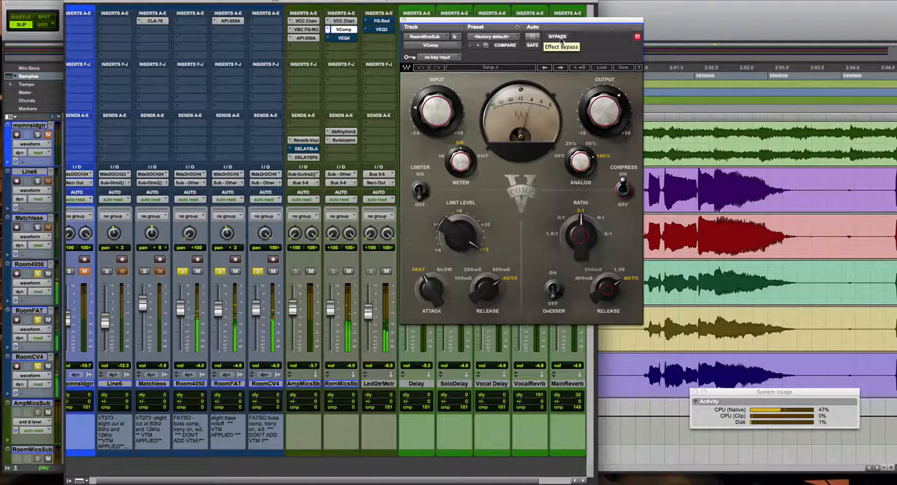
pyautogui.click(559, 39)
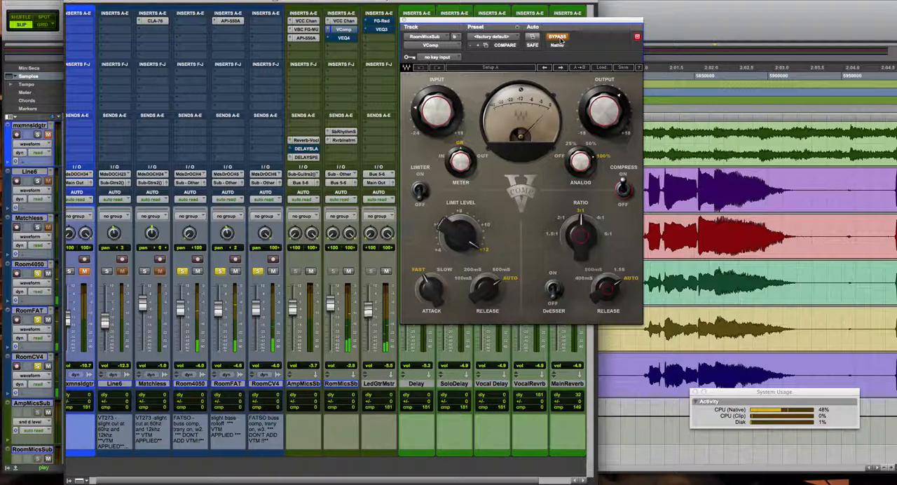
pyautogui.click(559, 38)
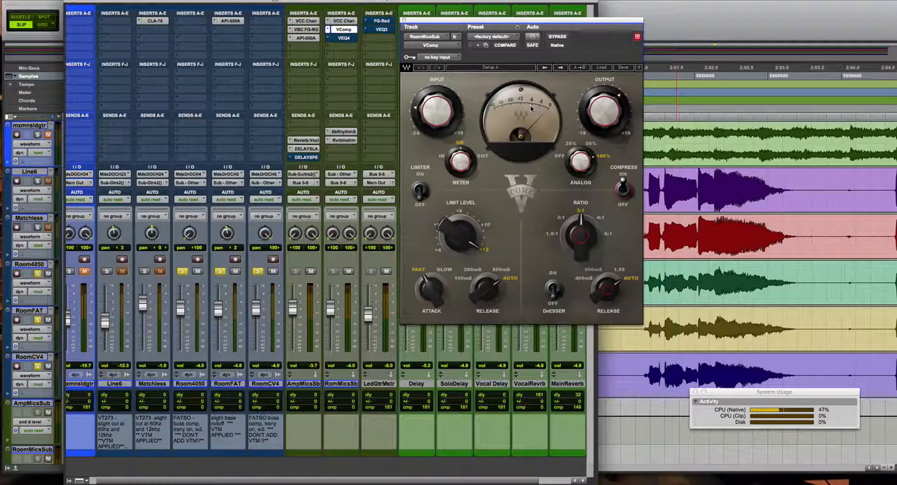
# Replace the VComp window with RoomMicsSub's VEQ4, take the equalizer out of bypass, and close it.
pyautogui.click(404, 22)
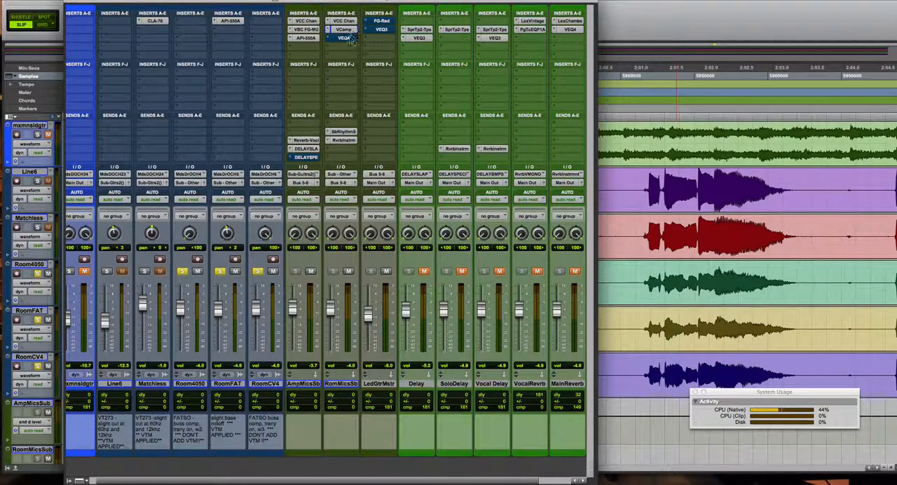
pyautogui.click(343, 37)
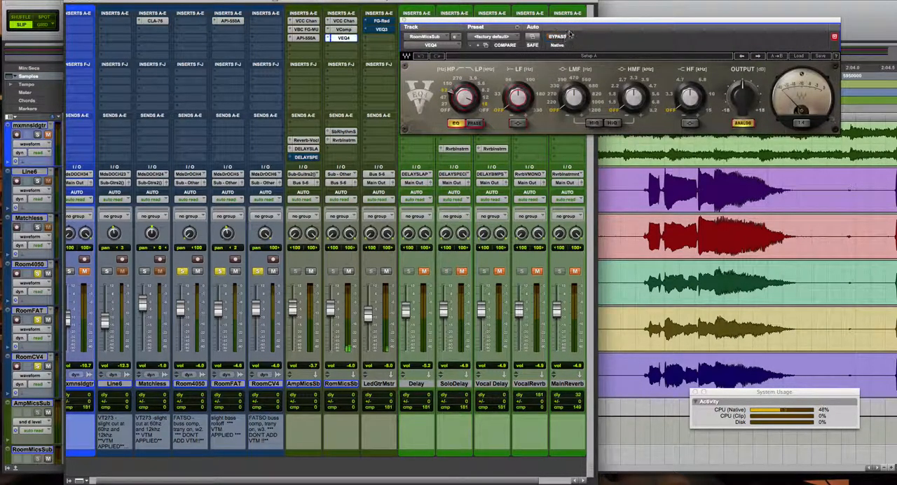
pyautogui.moveTo(539, 58); pyautogui.dragTo(507, 94)
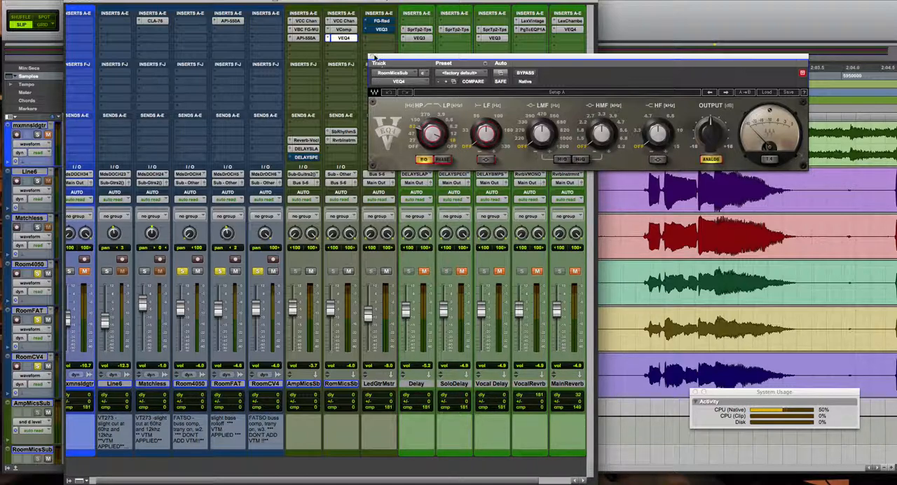
pyautogui.moveTo(419, 59); pyautogui.dragTo(391, 62)
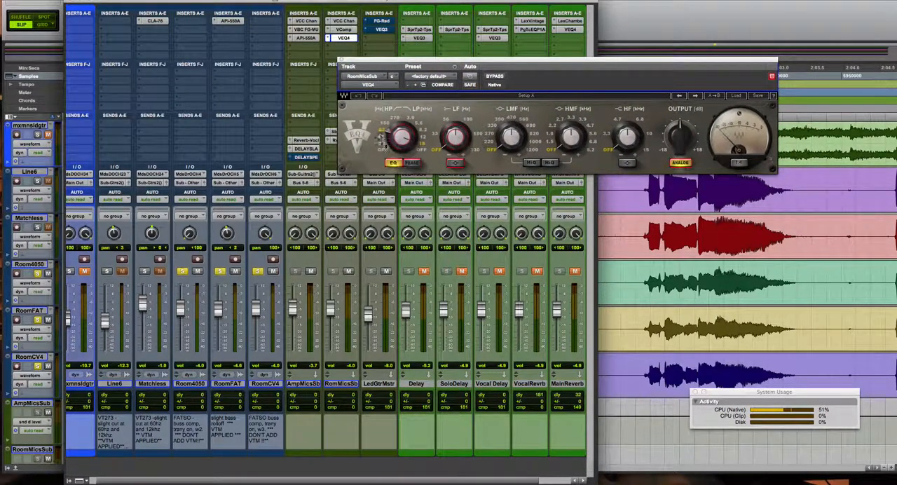
pyautogui.click(341, 60)
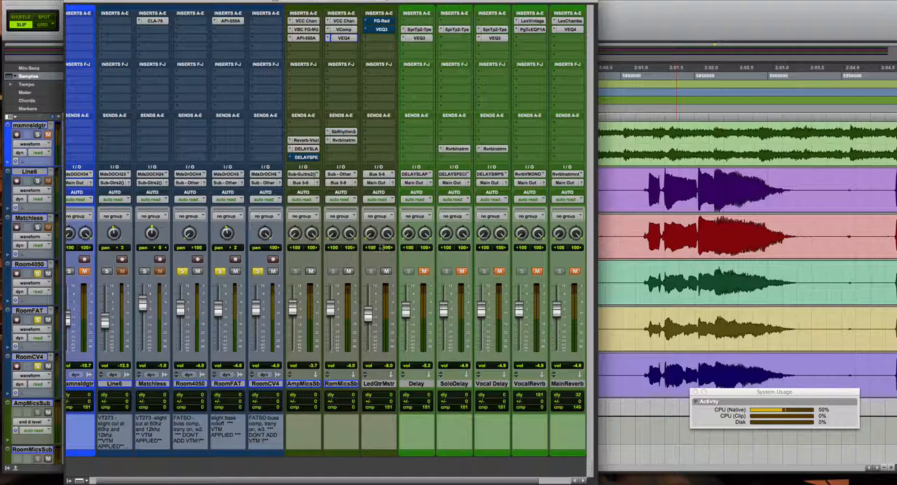
# Release the solos on Room4050, RoomFAT and RoomCV4, play the guitars, and mute RoomMicsSub and AmpMicsSub.
pyautogui.click(182, 271)
pyautogui.click(220, 271)
pyautogui.click(257, 271)
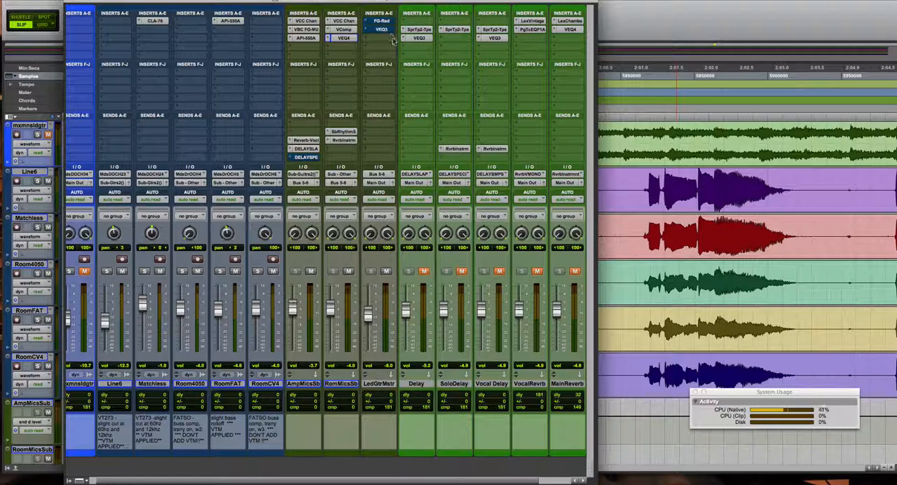
pyautogui.press('space')
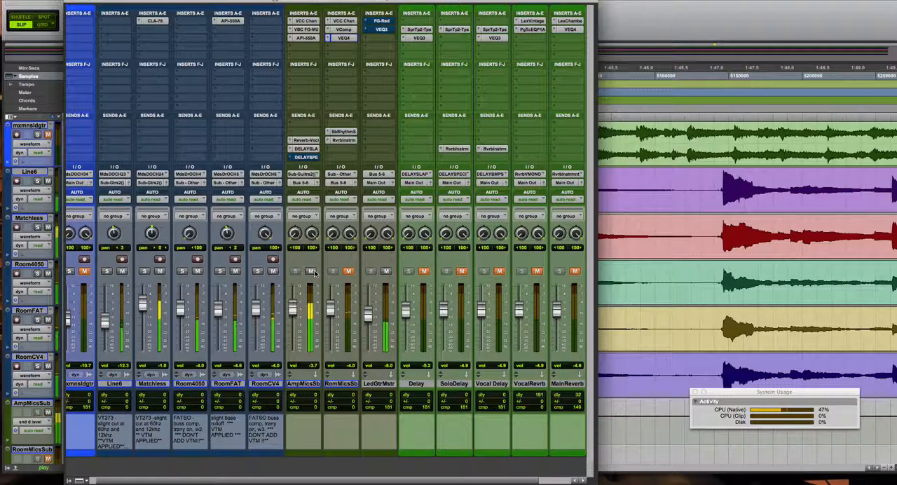
pyautogui.click(313, 272)
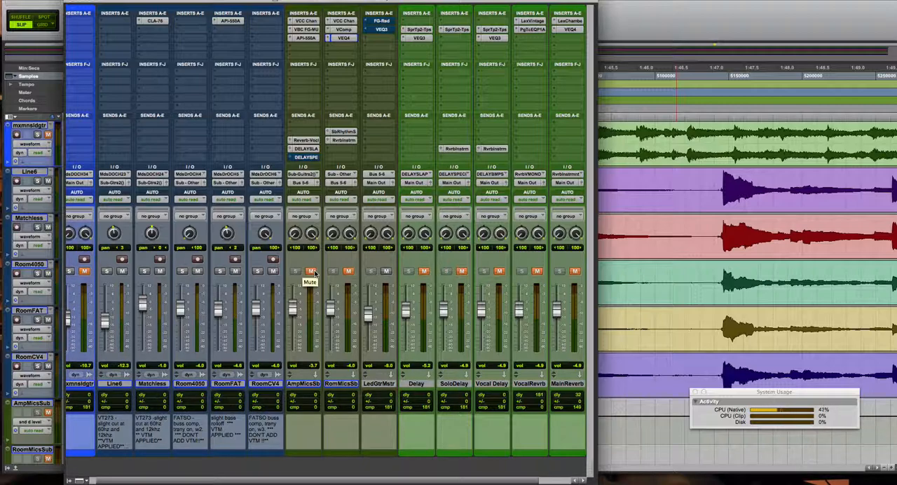
# Unmute AmpMicsSub and RoomMicsSub, and bring up the FG-Red compressor window of LedGtrMstr.
pyautogui.click(311, 272)
pyautogui.click(349, 272)
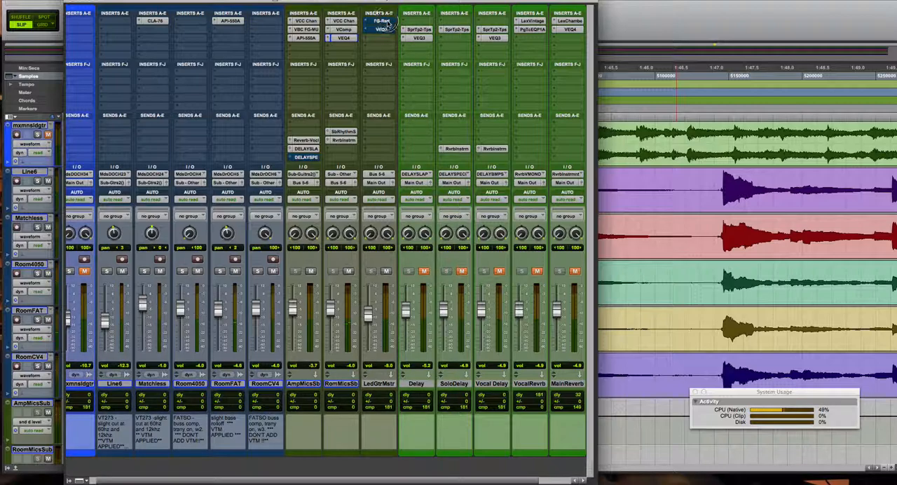
pyautogui.moveTo(530, 60); pyautogui.dragTo(551, 67)
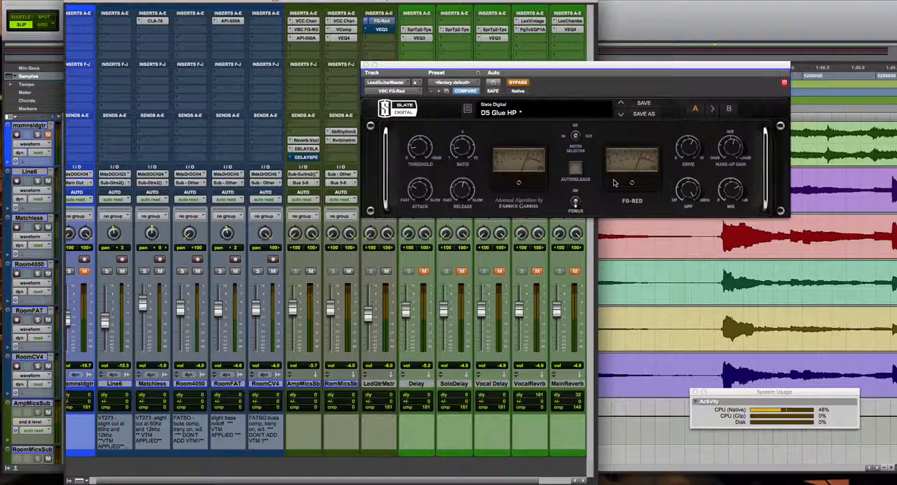
# Compare the FG-Red active and bypassed while the guitars play, leave it bypassed, and close its window.
pyautogui.click(518, 84)
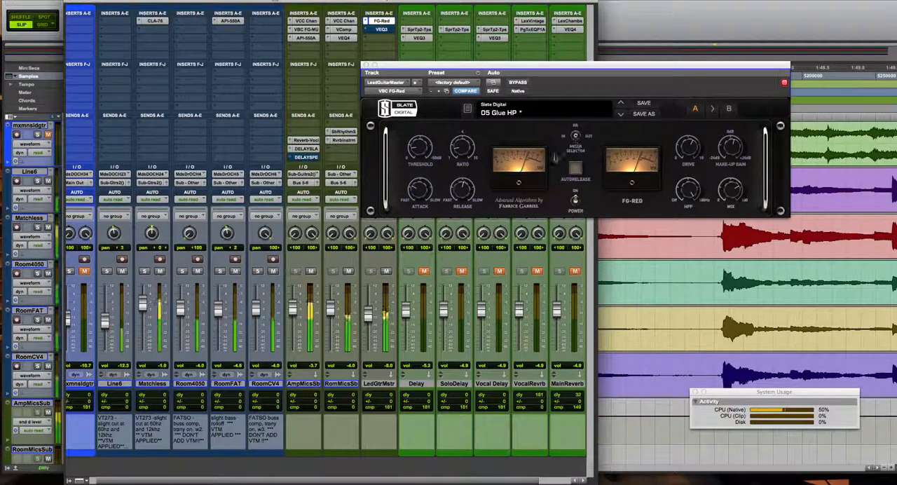
pyautogui.click(518, 83)
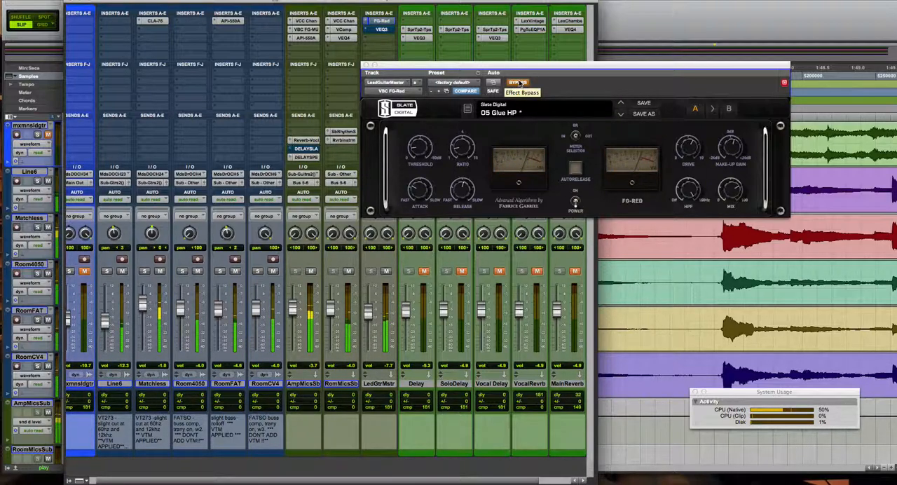
pyautogui.click(518, 82)
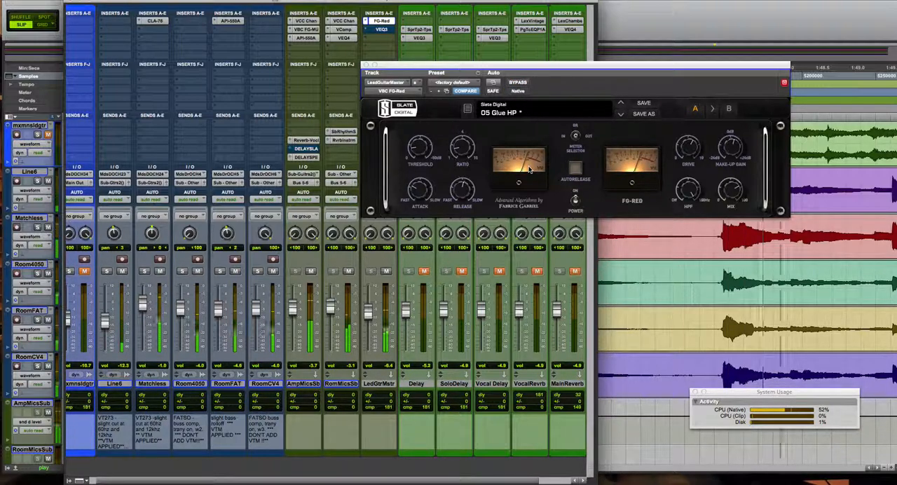
pyautogui.click(518, 82)
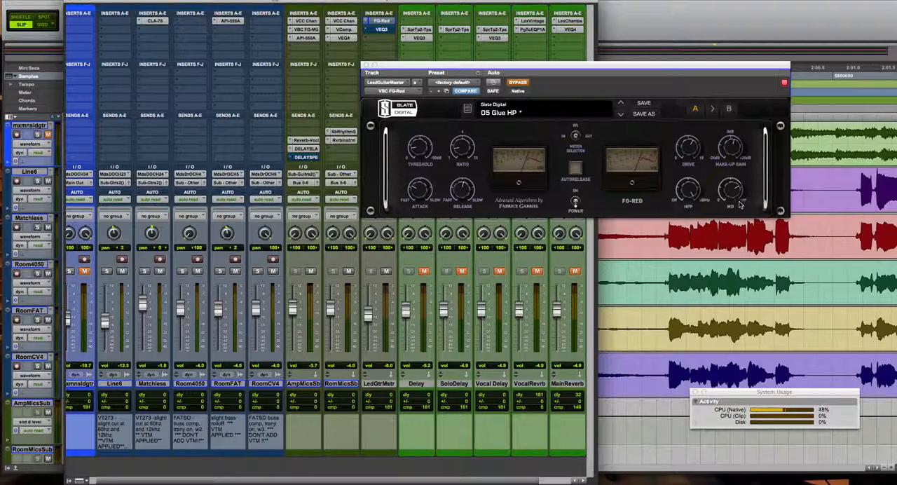
pyautogui.moveTo(748, 201)
pyautogui.click(366, 65)
# Open the VEQ3 on LedGtrMstr, take the equalizer out of bypass, and close its window.
pyautogui.click(381, 29)
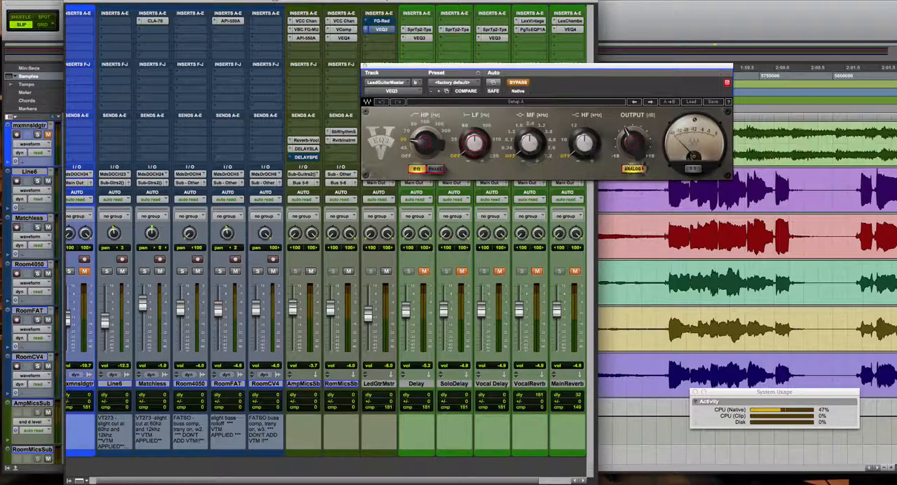
pyautogui.moveTo(637, 145); pyautogui.dragTo(632, 142)
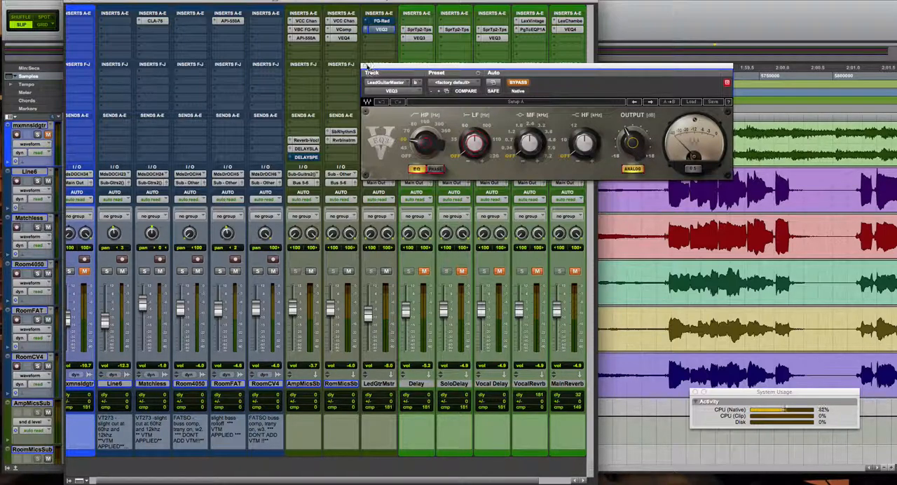
pyautogui.click(517, 83)
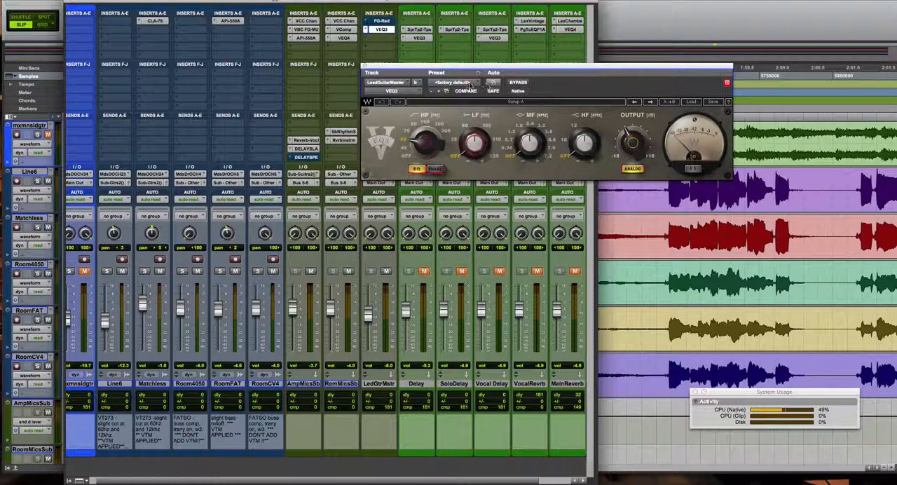
pyautogui.click(366, 68)
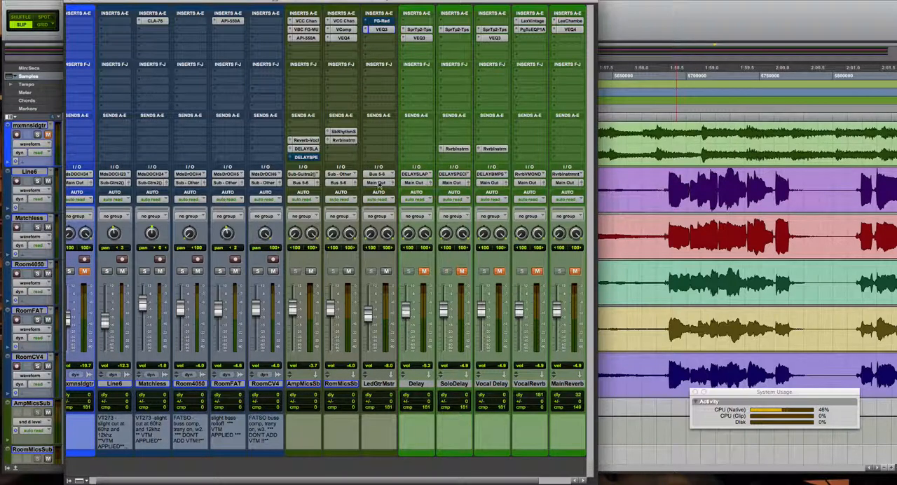
# Inspect RoomMicsSub's Sb-RhythmSctn send and AmpMicsSub's Reverb-Vocal send, closing each send window.
pyautogui.click(343, 132)
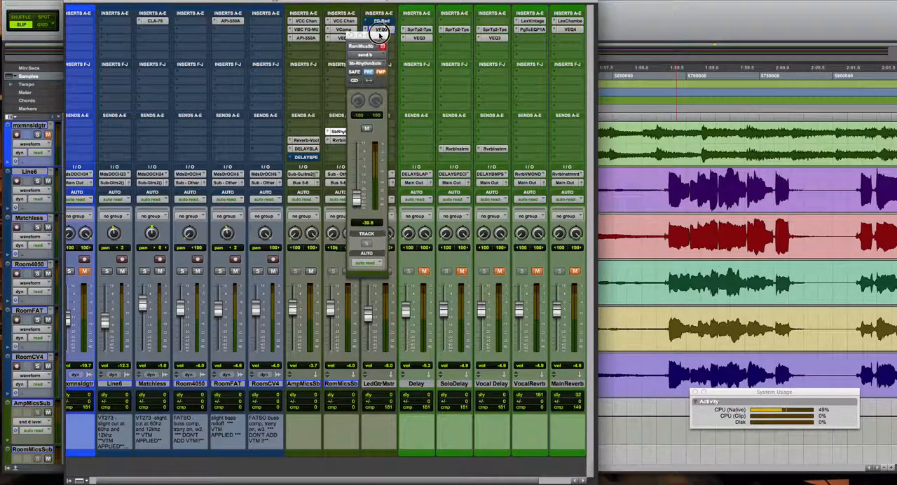
pyautogui.moveTo(383, 35); pyautogui.dragTo(482, 41)
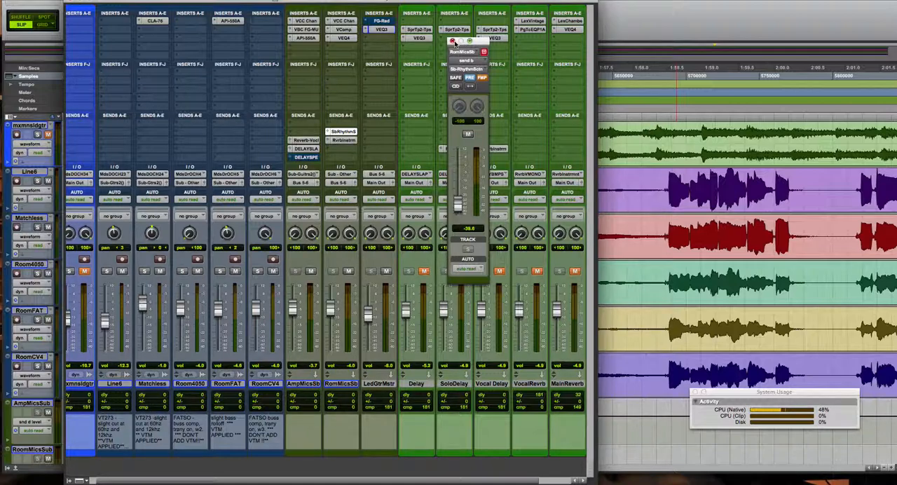
pyautogui.click(452, 42)
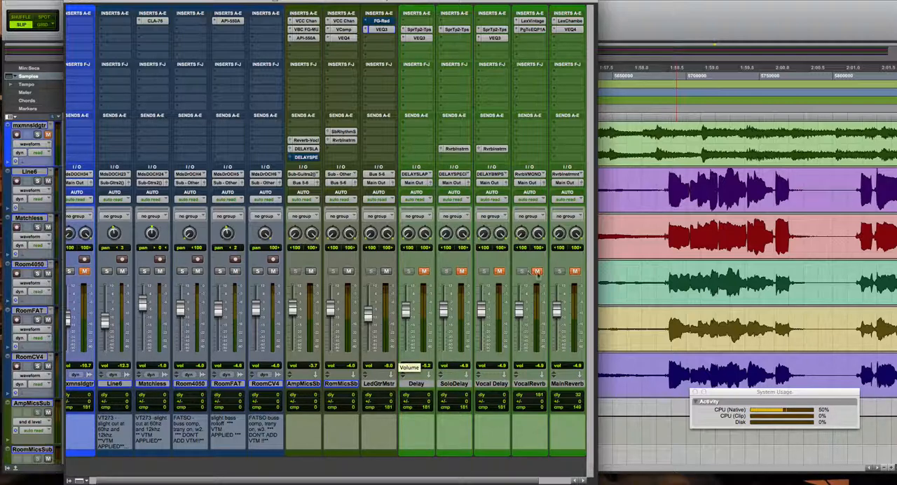
pyautogui.click(309, 141)
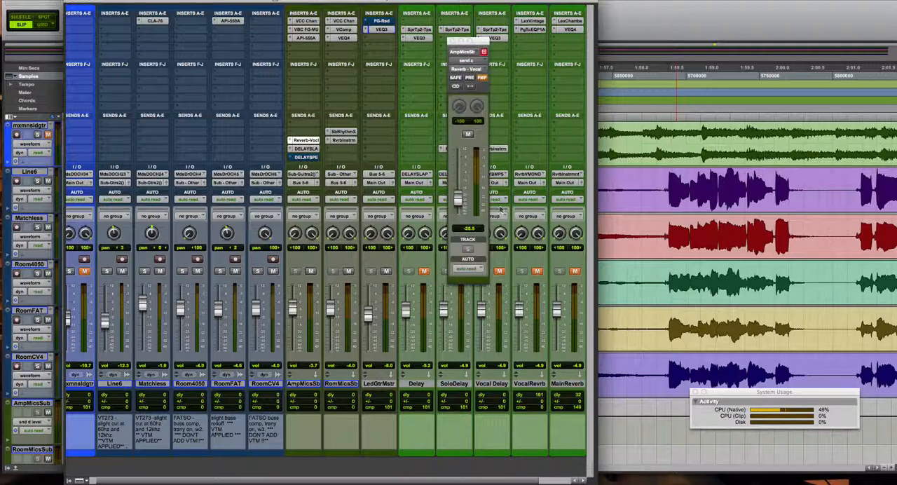
pyautogui.click(451, 40)
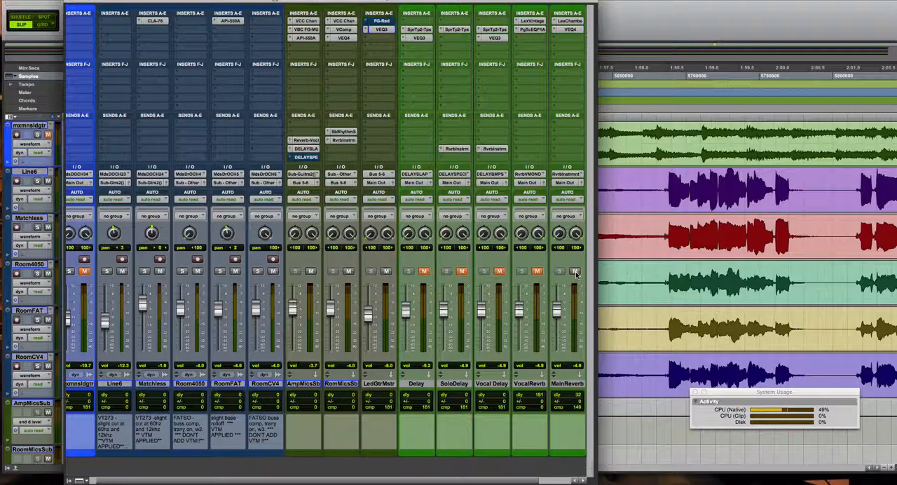
# Unmute the MainReverb, VocalRevrb, Vocal Delay, SoloDelay and Delay return channels.
pyautogui.click(537, 272)
pyautogui.click(499, 272)
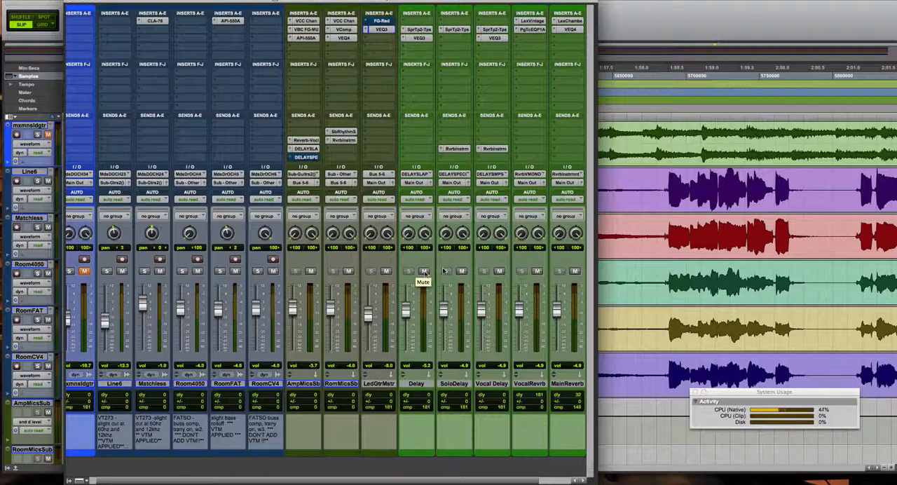
# Place the playback start in the gap just before the solo lead in marker and return to the mixer.
pyautogui.click(641, 185)
pyautogui.click(642, 186)
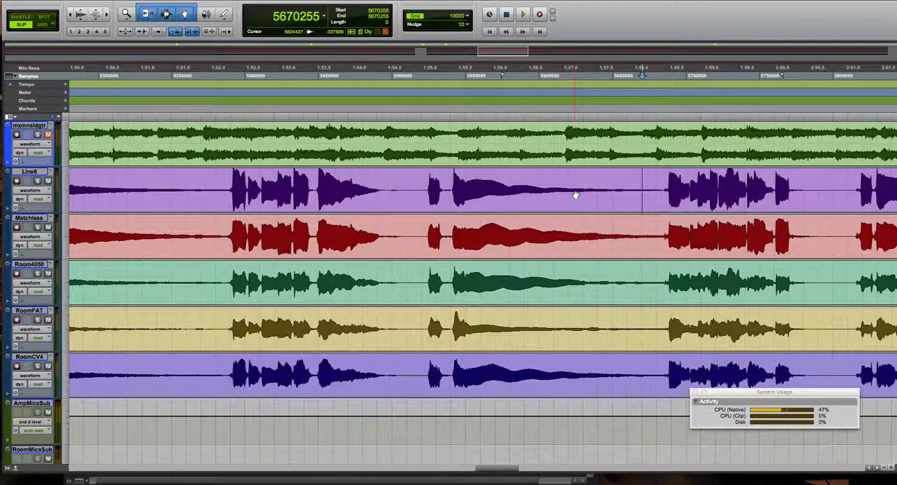
pyautogui.hscroll(-10, 575, 195)
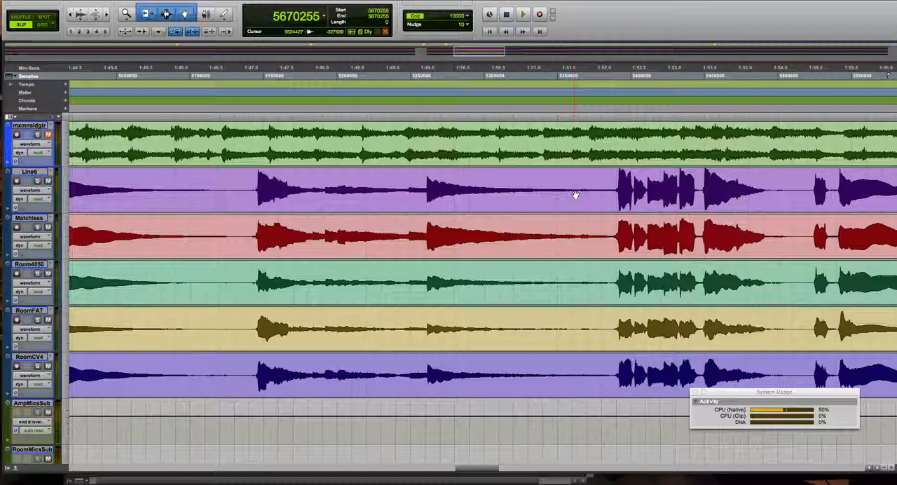
pyautogui.hscroll(-15, 575, 195)
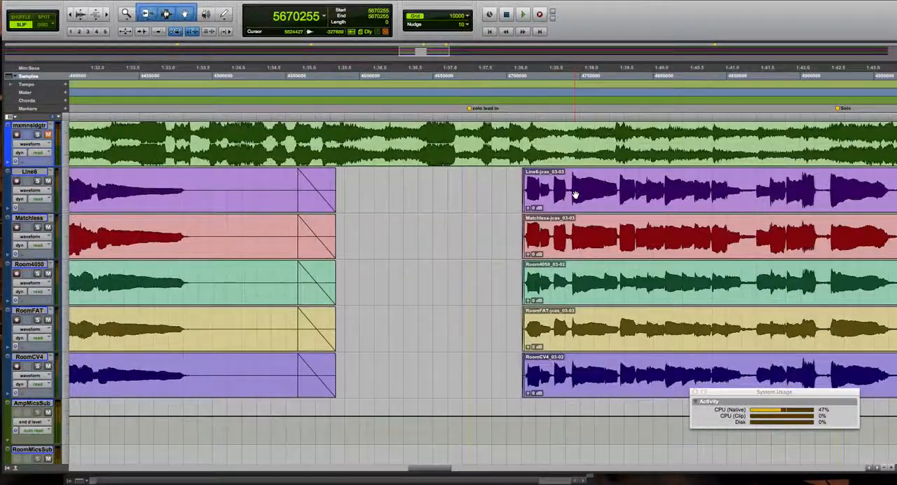
pyautogui.click(451, 183)
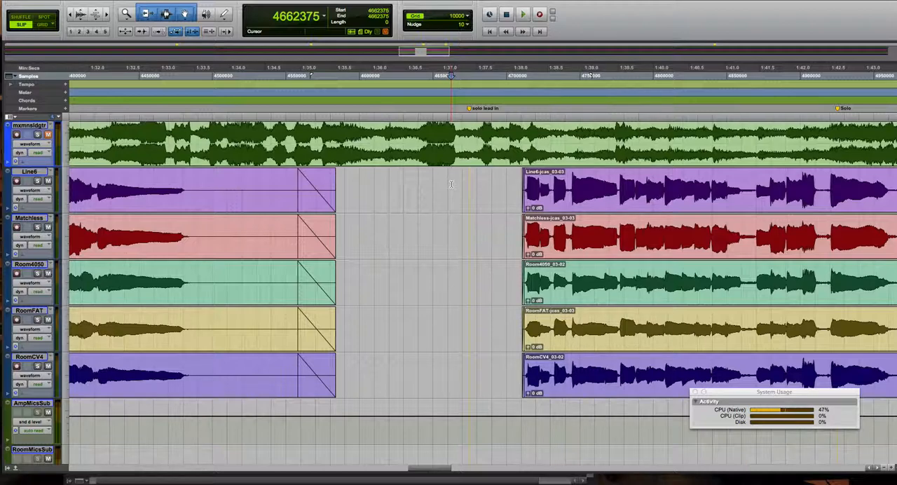
pyautogui.press('super+equal')
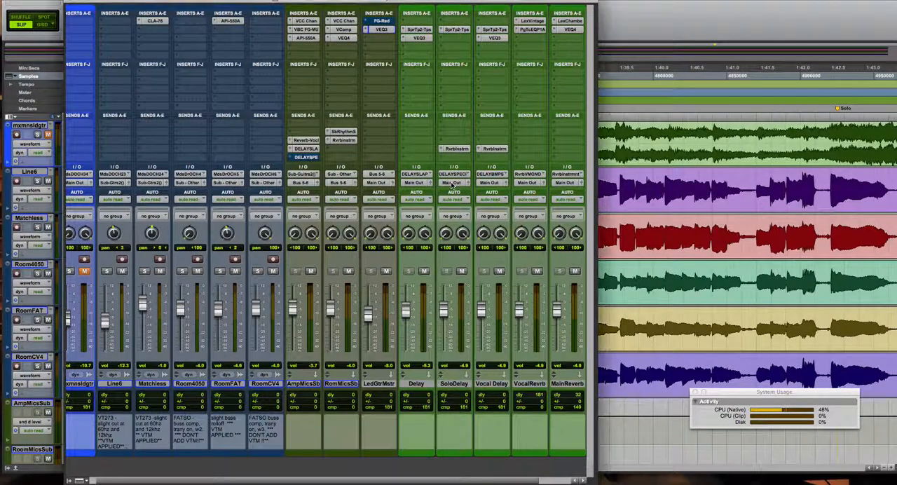
# Open the SuperTap 2-Taps delays of Delay and Vocal Delay side by side, examine their settings, and close both.
pyautogui.click(418, 30)
pyautogui.moveTo(450, 65); pyautogui.dragTo(195, 59)
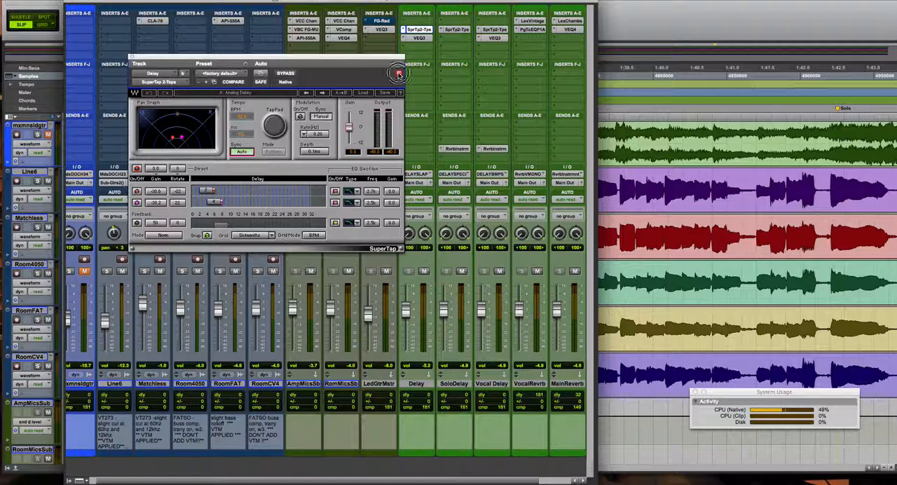
pyautogui.click(493, 29)
pyautogui.moveTo(362, 59); pyautogui.dragTo(639, 58)
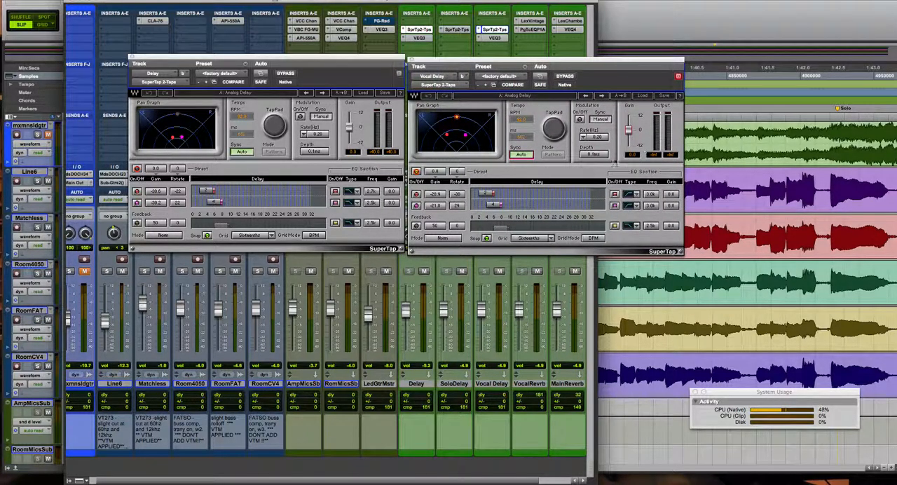
pyautogui.click(678, 77)
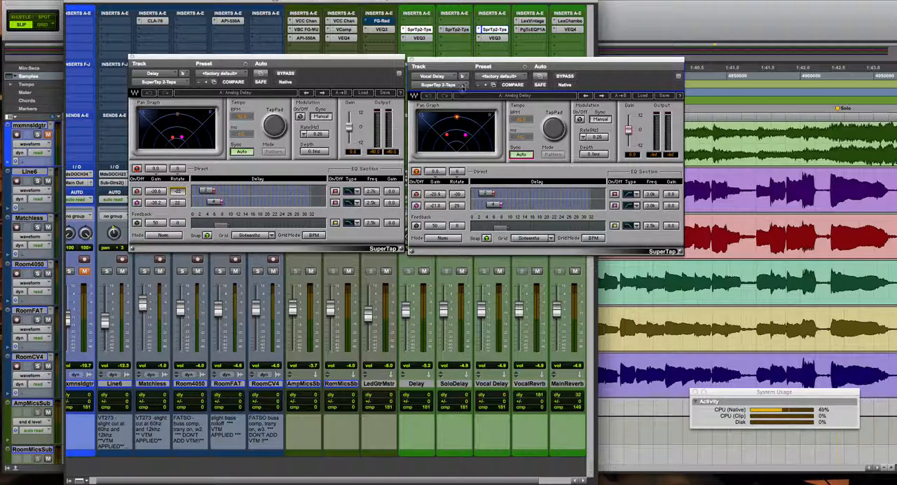
pyautogui.click(411, 61)
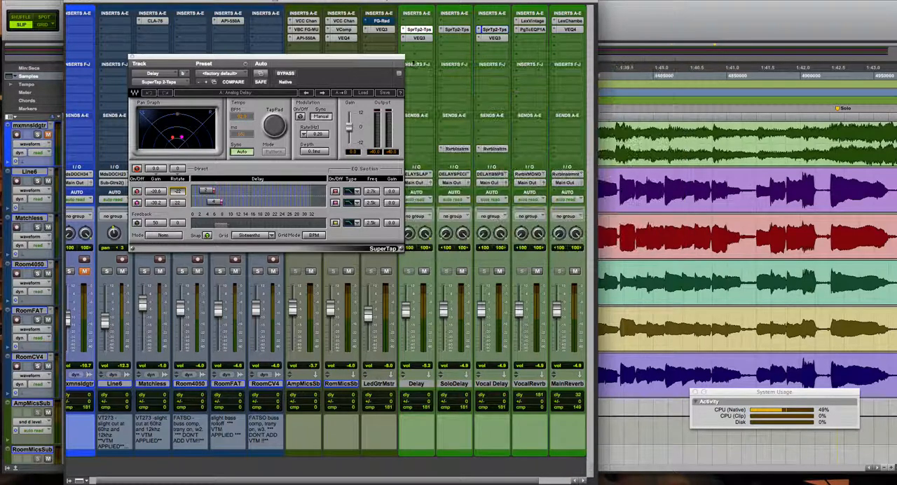
pyautogui.click(133, 57)
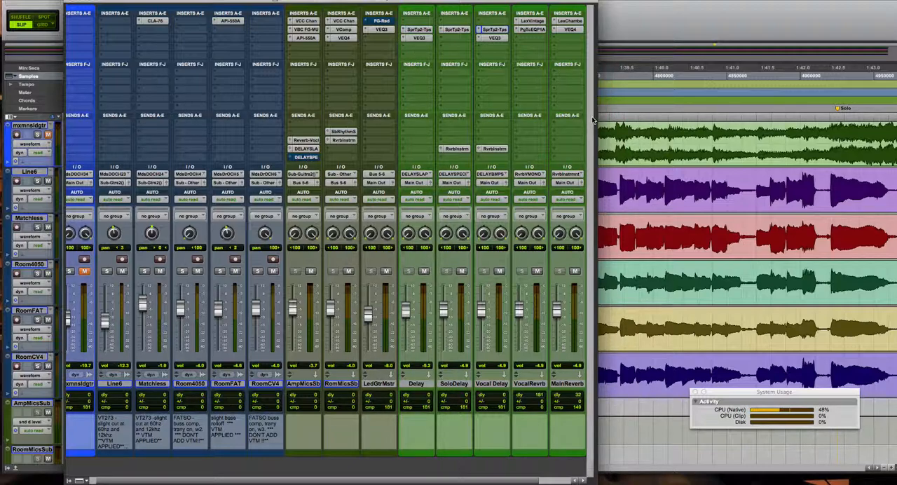
# Play the guitars with their effects, take LedGtrMstr's FG-Red out of bypass, and unmute the mxmnsldgtr track.
pyautogui.press('space')
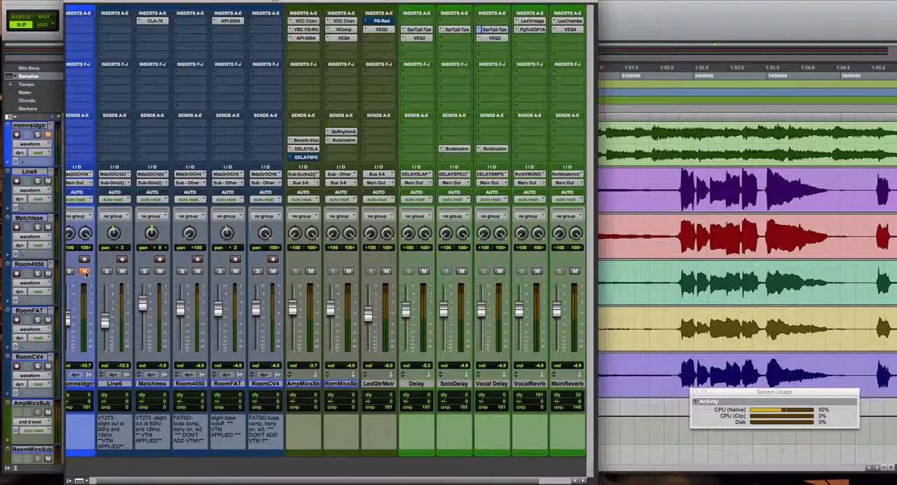
pyautogui.rightClick(376, 23)
pyautogui.click(390, 25)
pyautogui.click(84, 272)
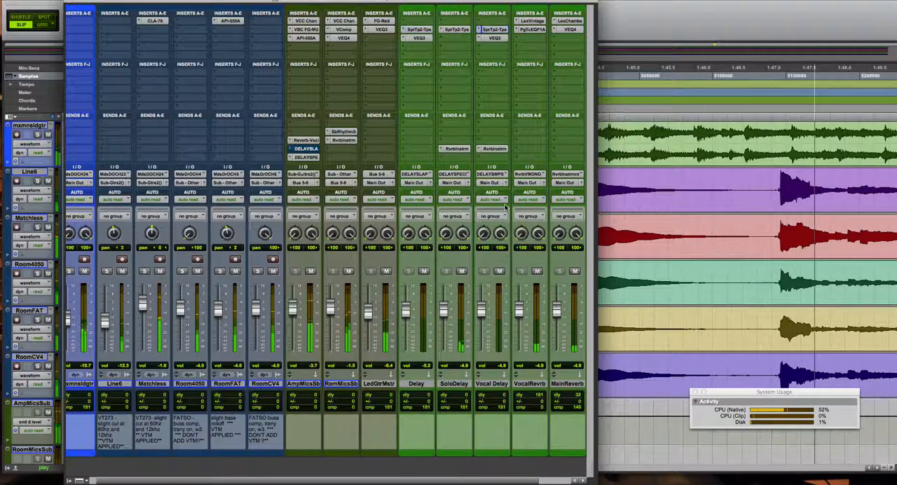
# During playback, examine the Lexicon Vintage Plate on Vocal Reverb and the Chamber on Main Reverb, closing each window.
pyautogui.click(539, 22)
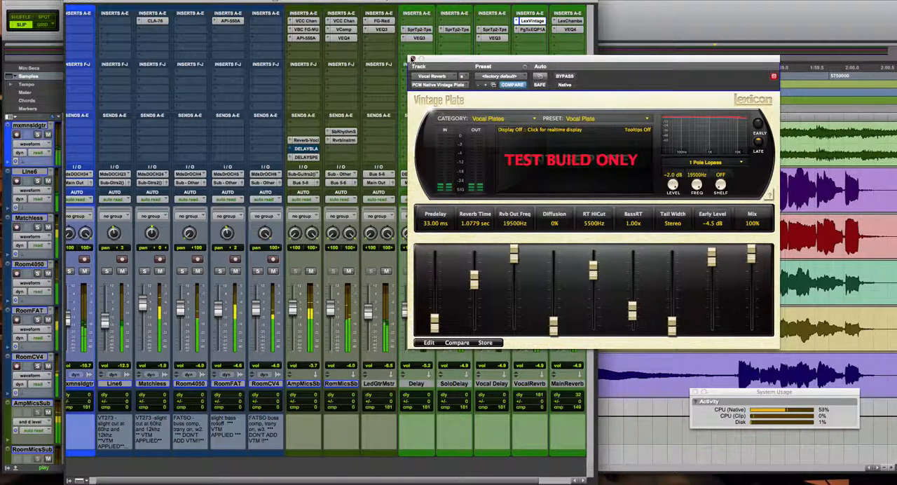
pyautogui.click(413, 59)
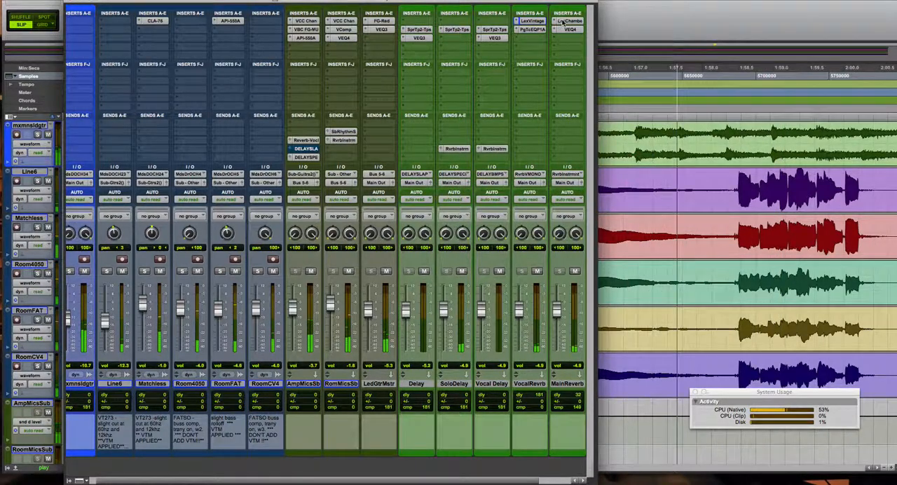
pyautogui.click(567, 21)
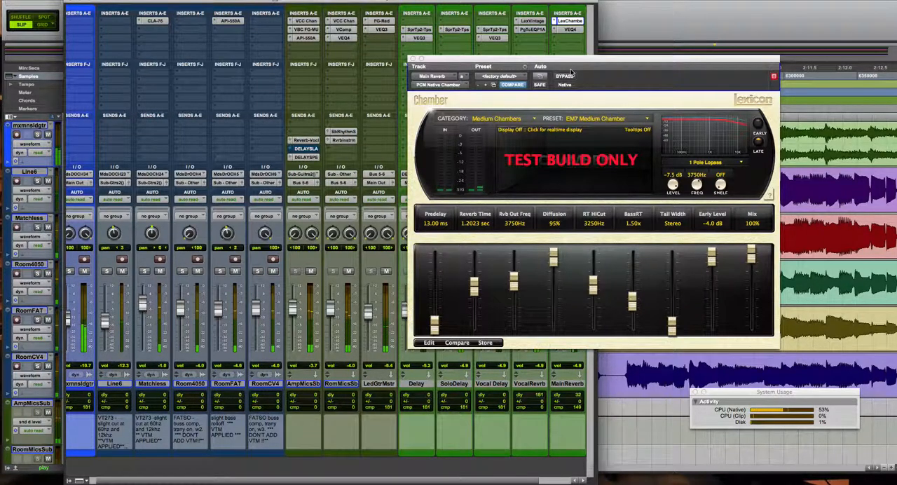
pyautogui.click(413, 58)
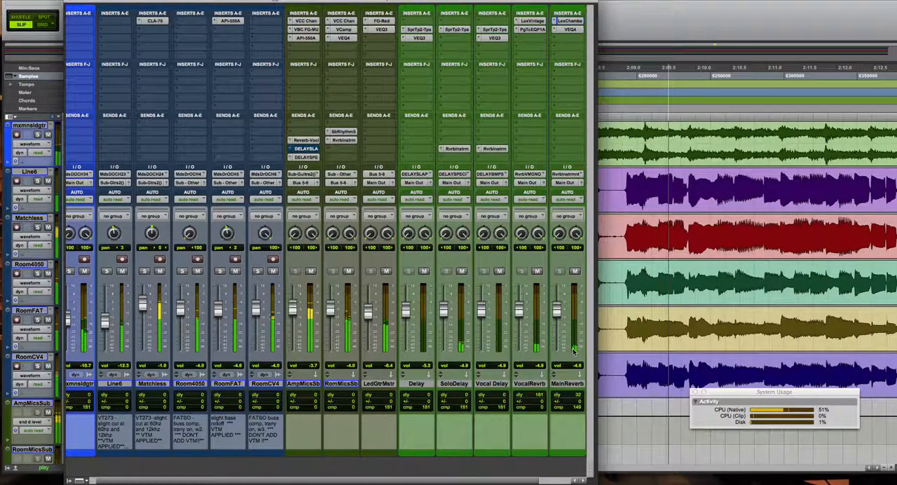
# Bring the Master channel into view and pull its fader down to fade out the playing mix.
pyautogui.click(581, 479)
pyautogui.click(582, 479)
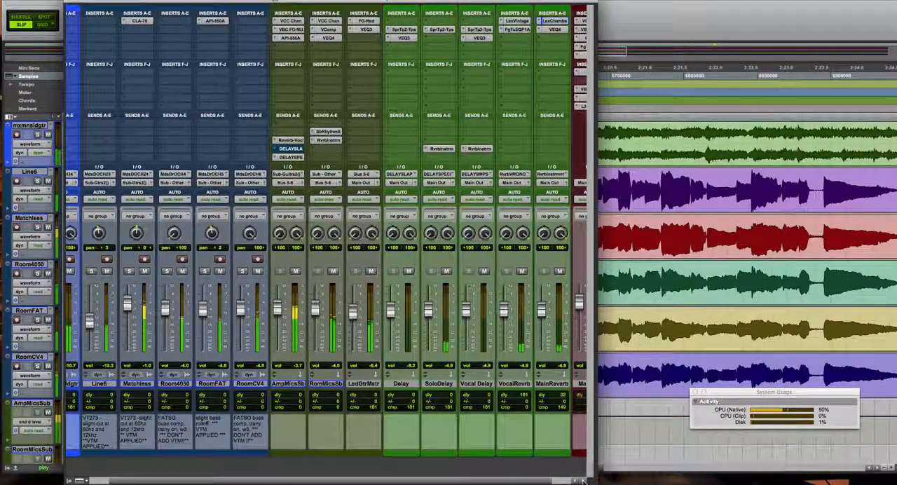
pyautogui.click(581, 479)
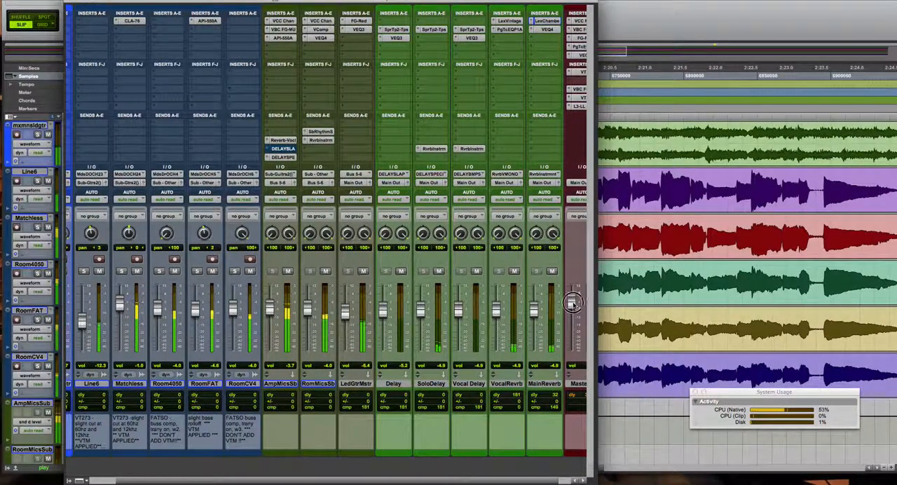
pyautogui.moveTo(572, 310); pyautogui.dragTo(572, 344)
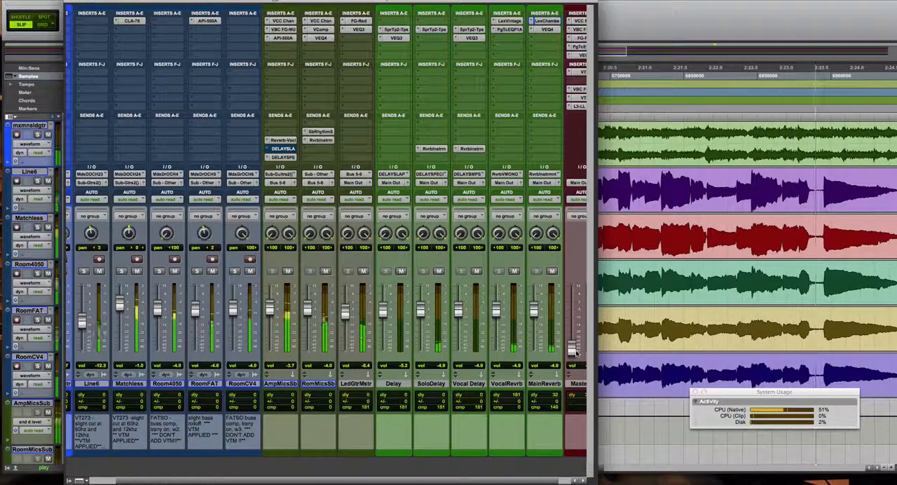